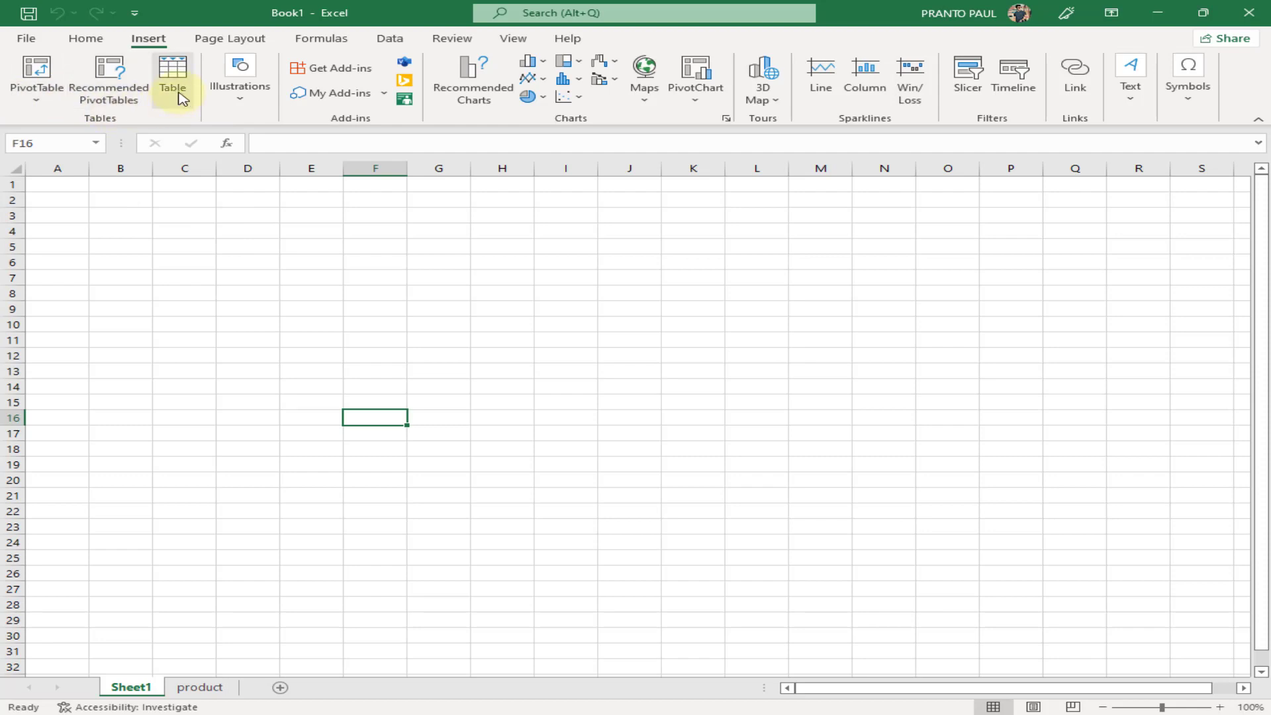
Step: Insert a 10-column table based on the range B4:K25, with automatically generated column headers
click(445, 290)
drag(102, 236, 719, 554)
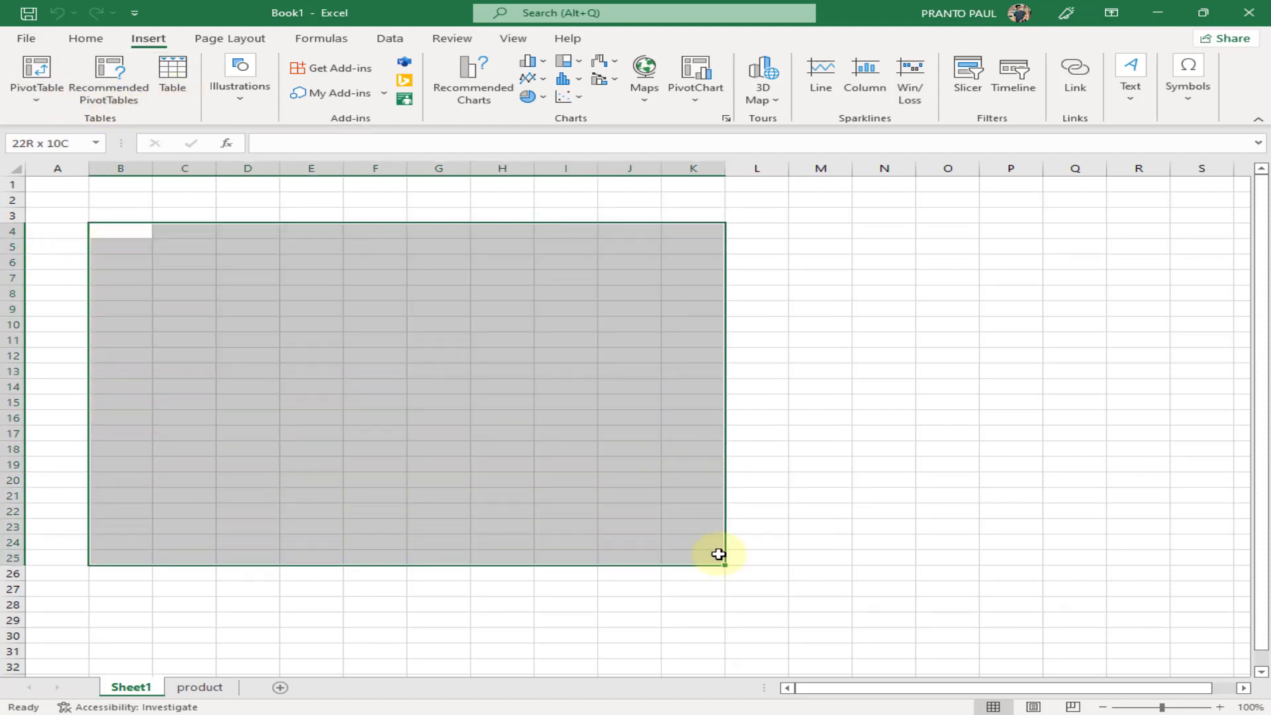
click(172, 78)
click(781, 434)
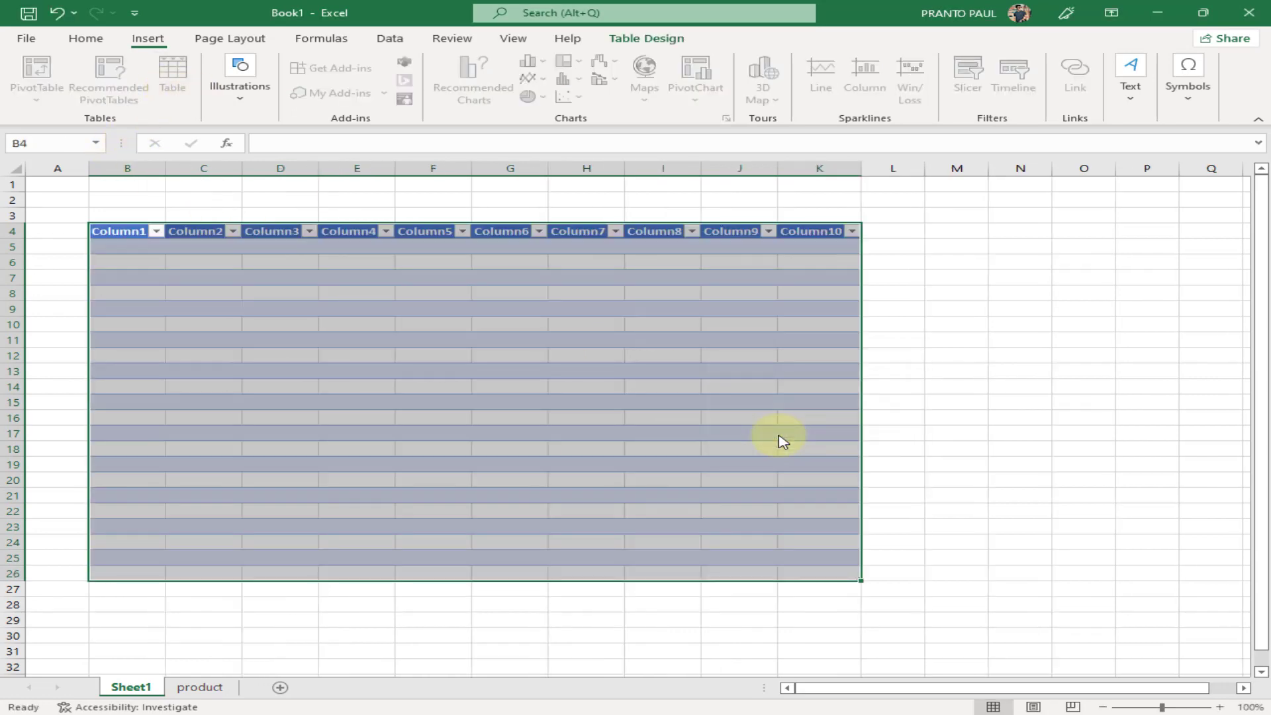
click(947, 481)
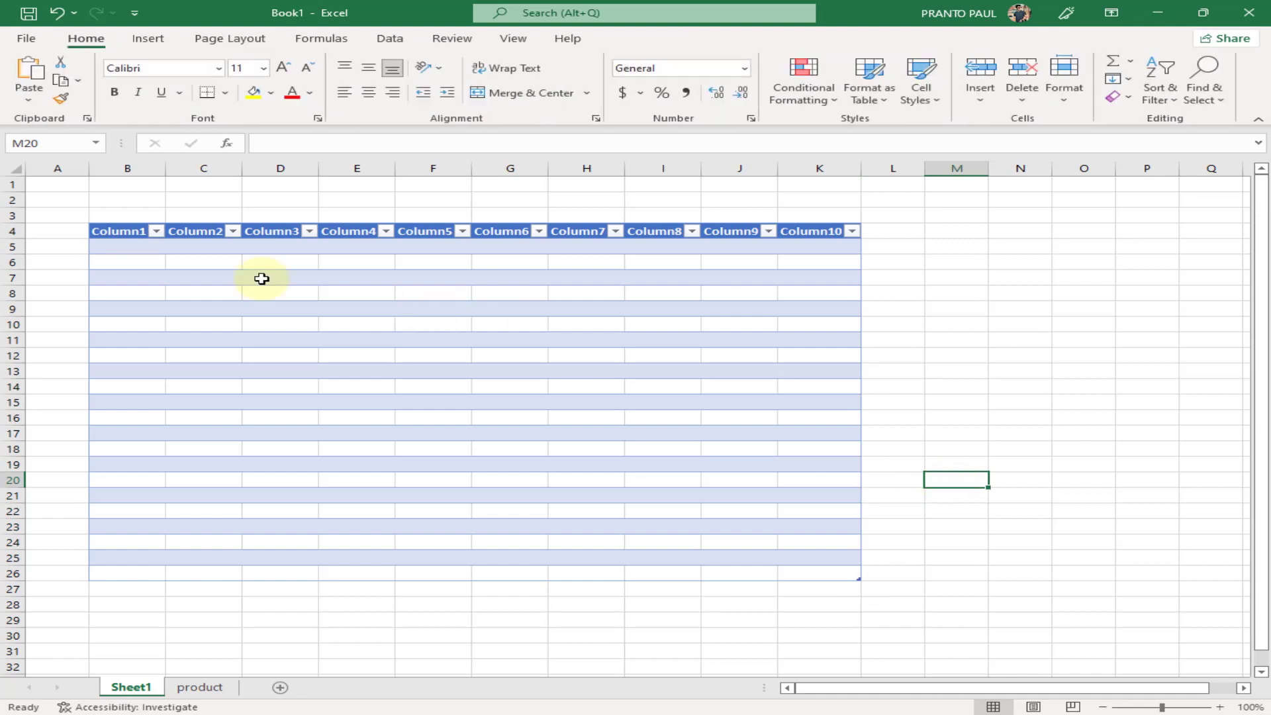
Step: Apply the Medium table style with an orange header and grey banded rows to the table
click(201, 291)
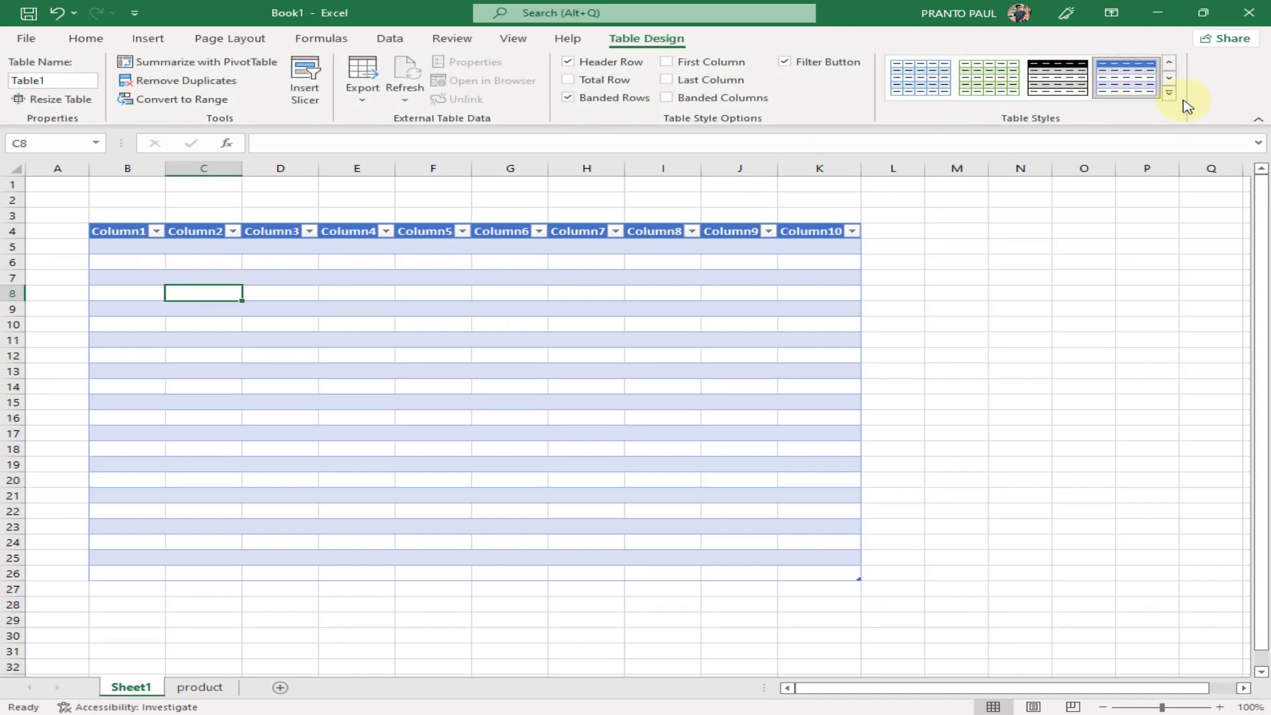
click(627, 384)
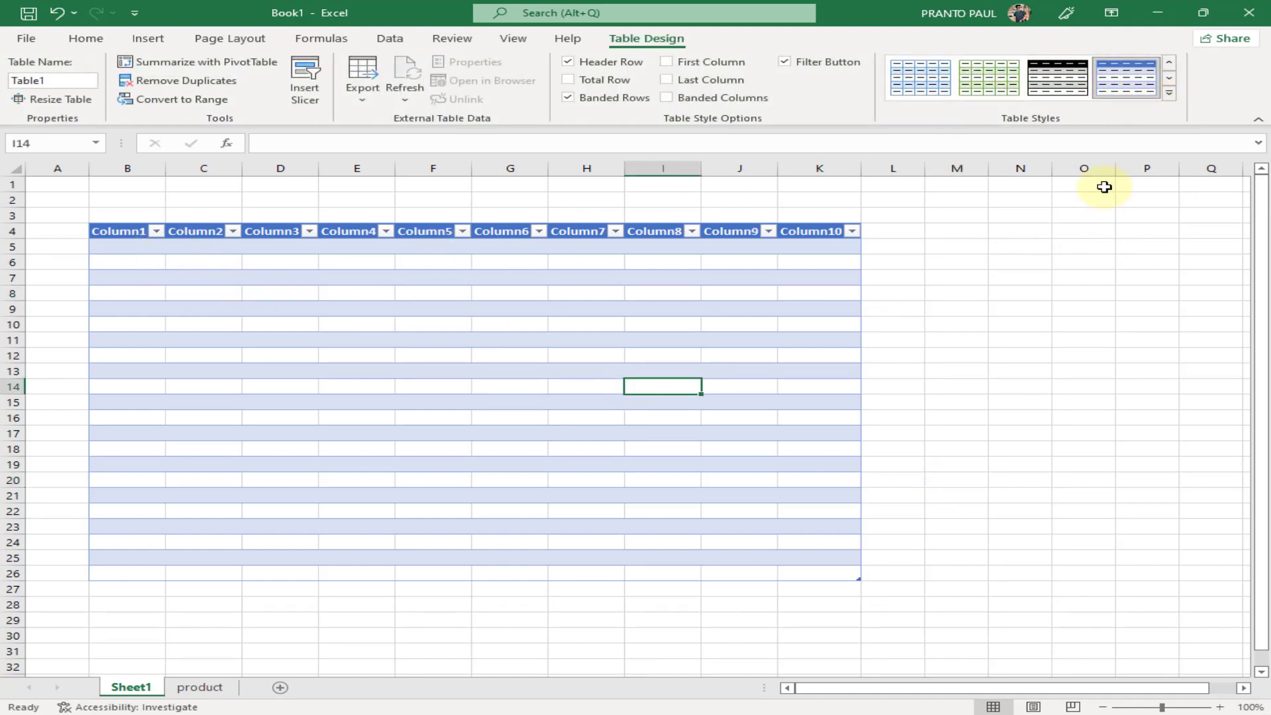
click(1166, 94)
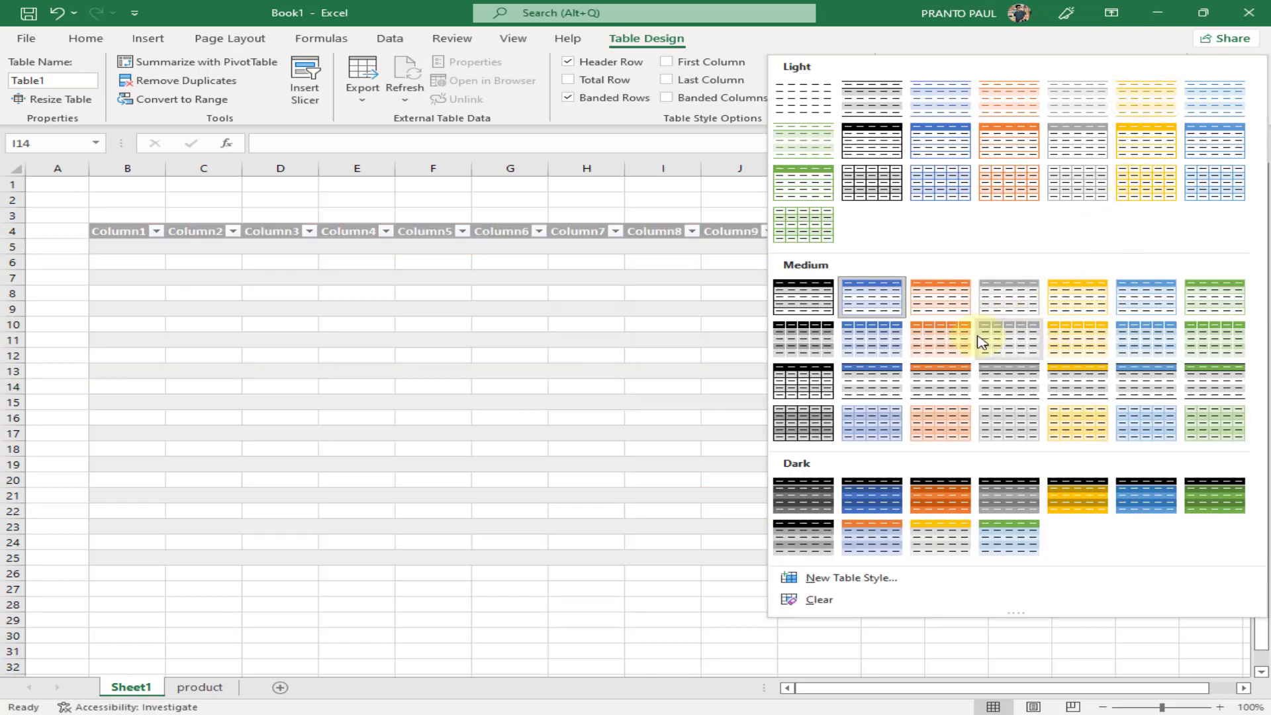
click(956, 393)
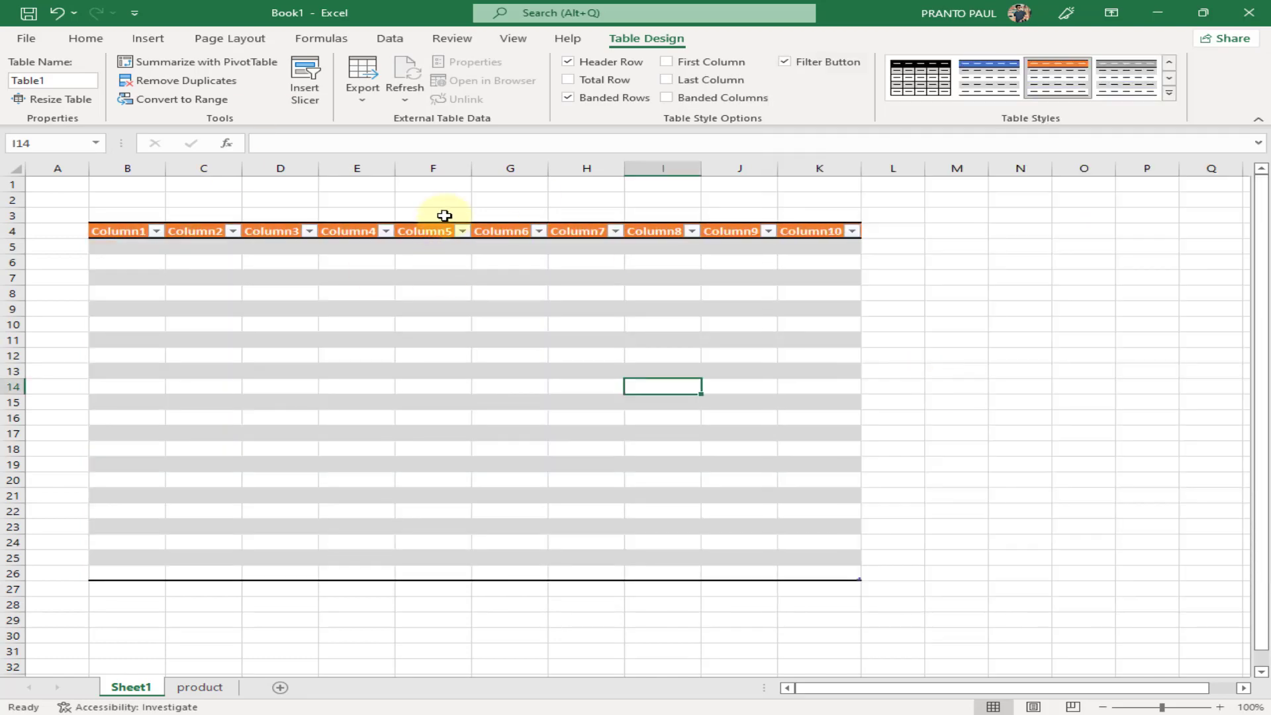
Step: Select the range B3:L29 around the whole table and delete the table from the sheet
drag(154, 221, 909, 622)
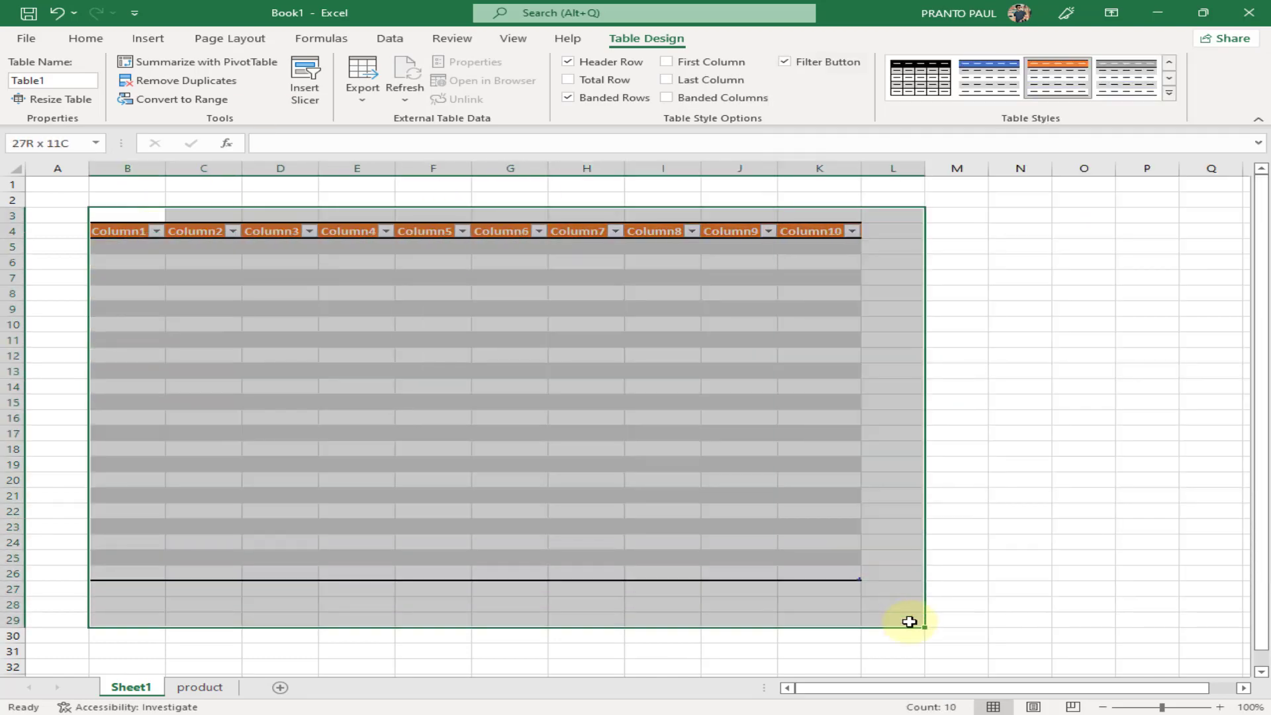
key(Delete)
click(1019, 510)
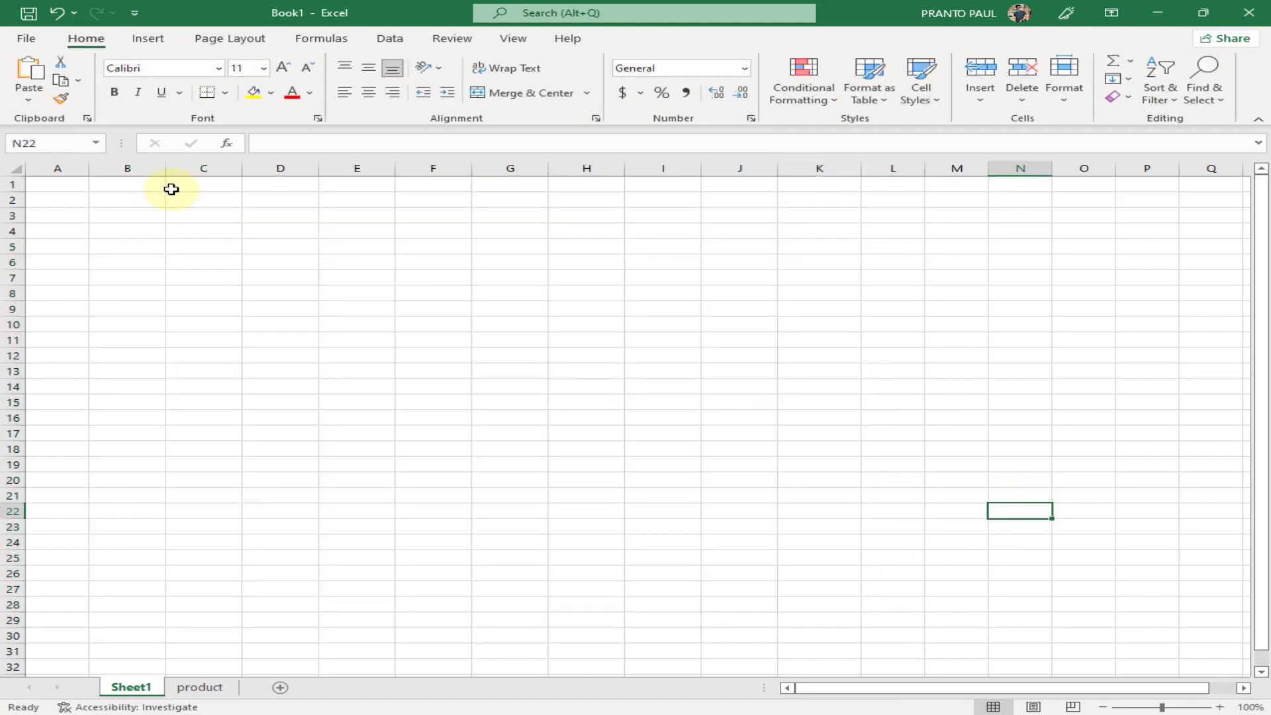
Step: Insert the kite picture stored on this device, from the PDF FILE folder on the soft (F:) drive
click(156, 41)
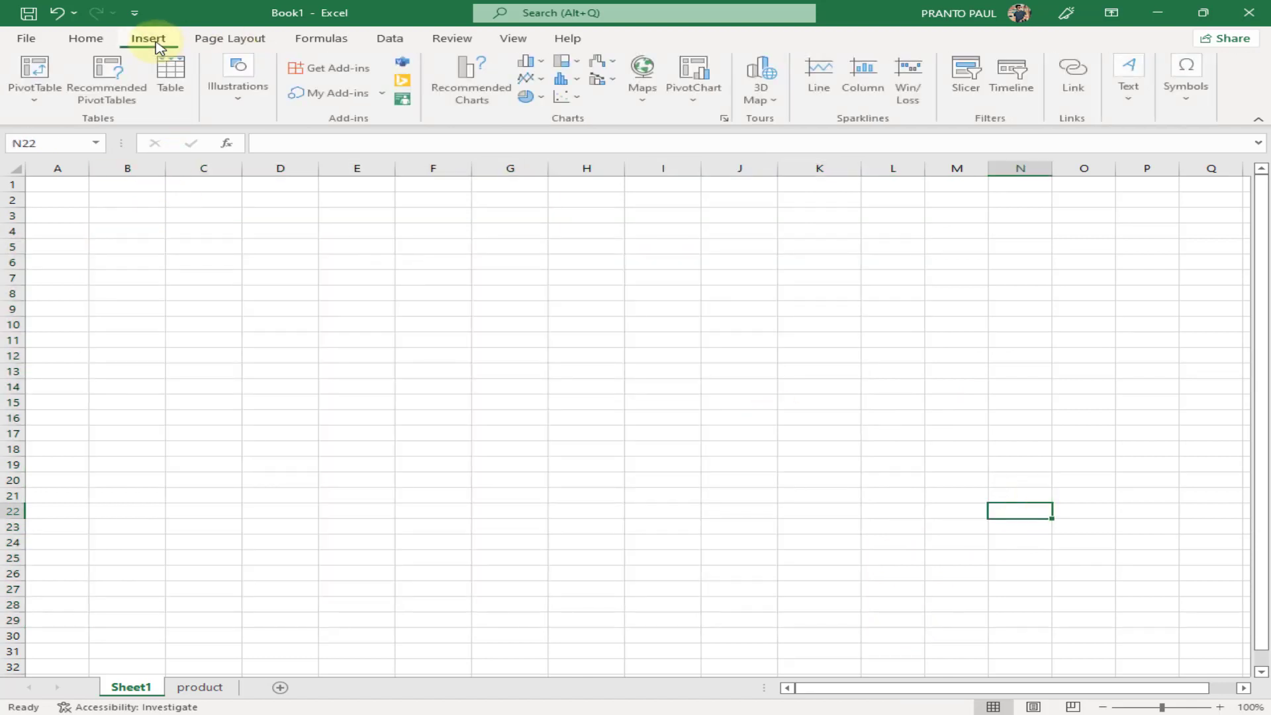
click(249, 106)
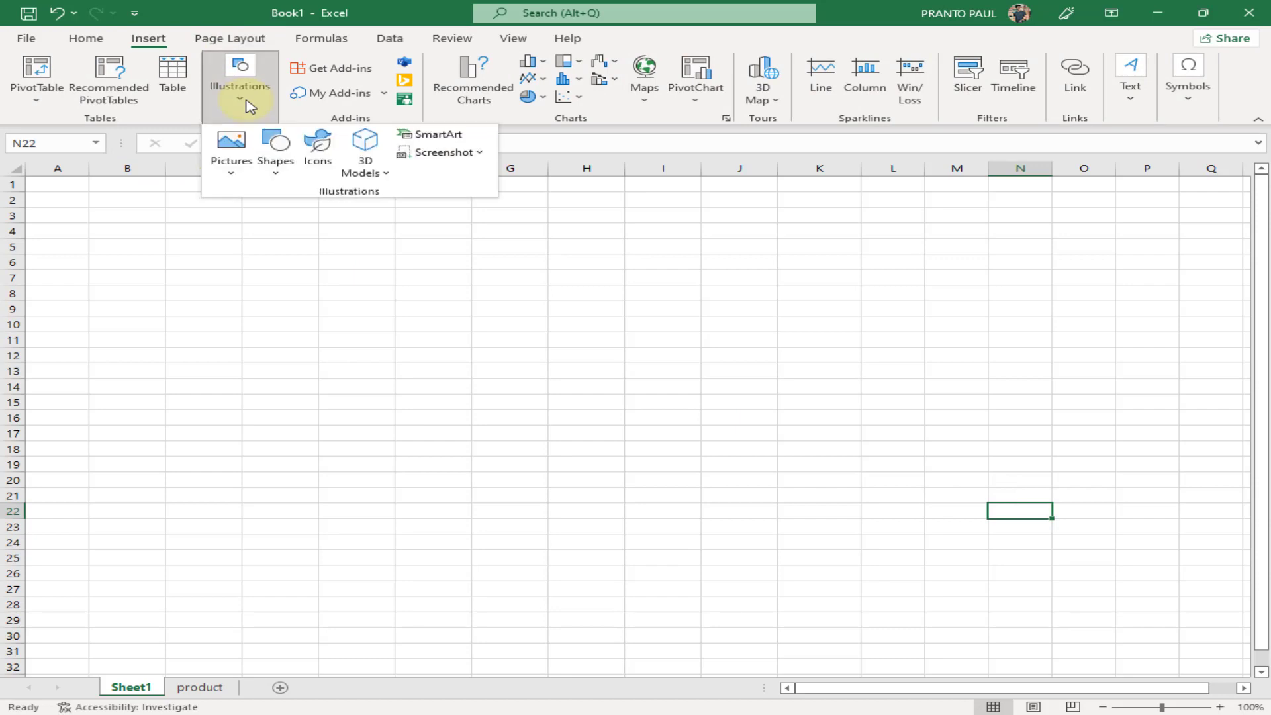
click(247, 104)
click(247, 105)
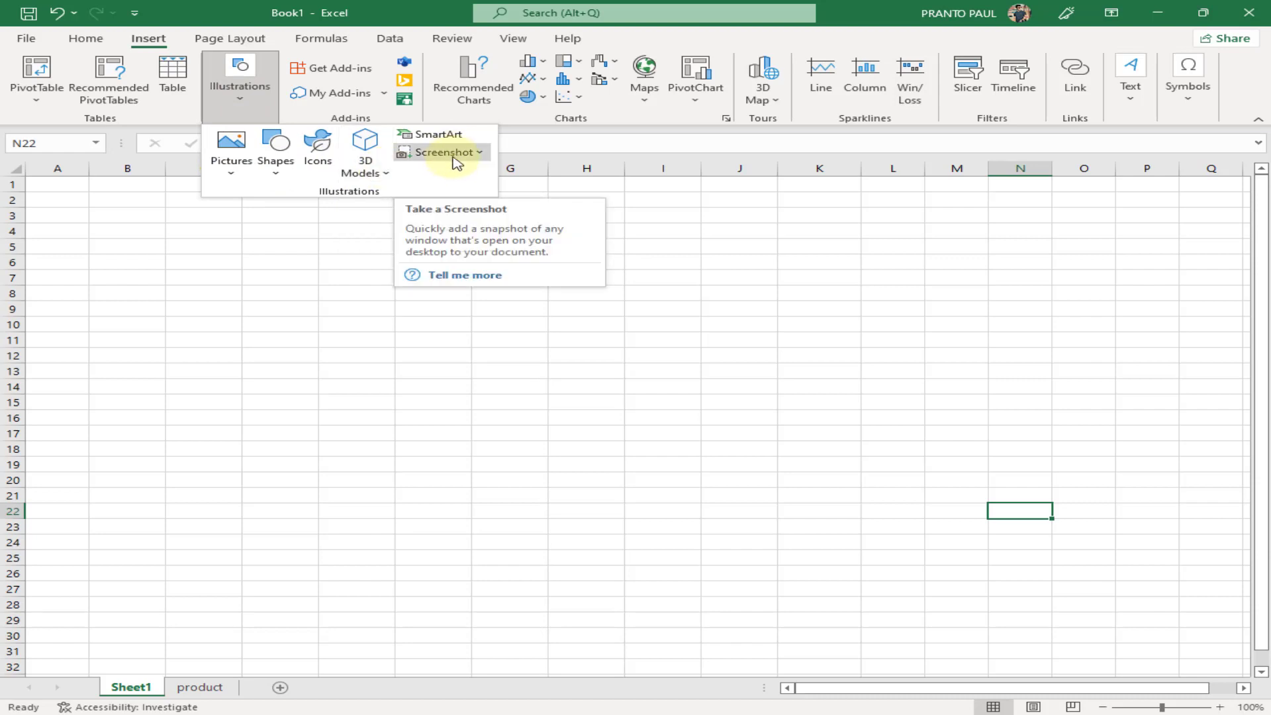
click(231, 167)
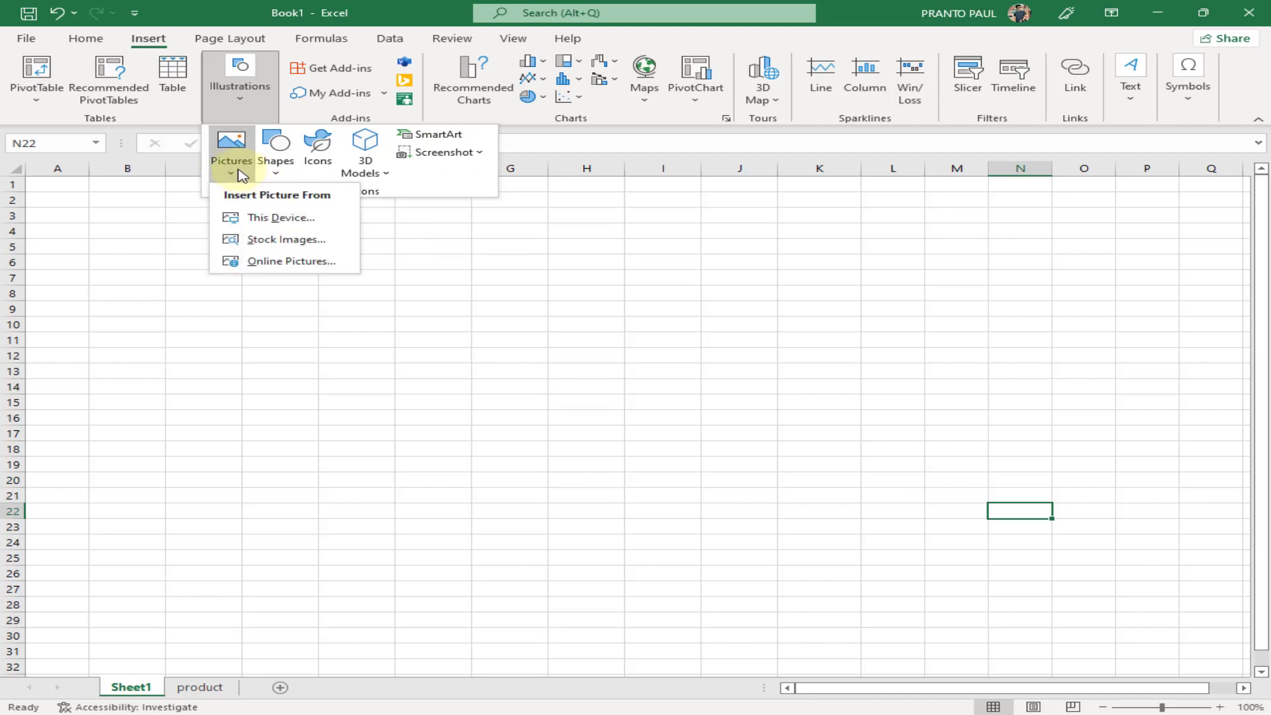
click(270, 222)
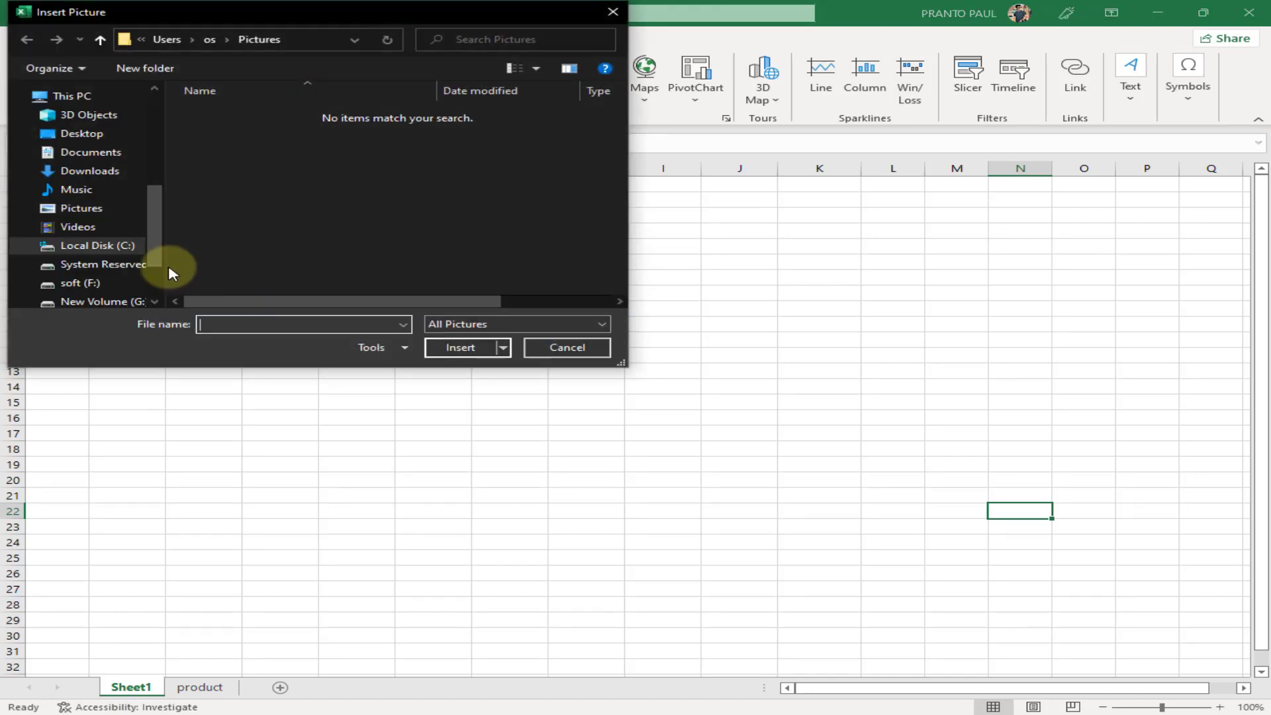
click(126, 283)
scroll(278, 238, down, 6)
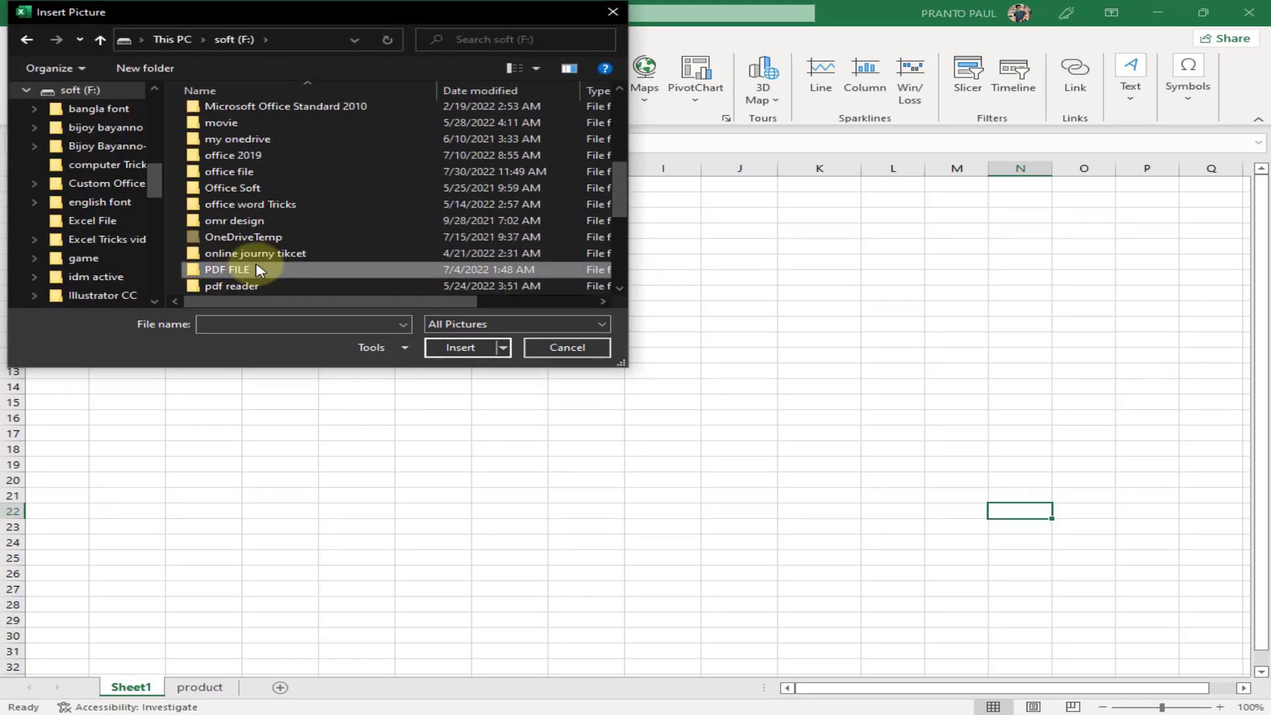
double_click(257, 270)
double_click(363, 246)
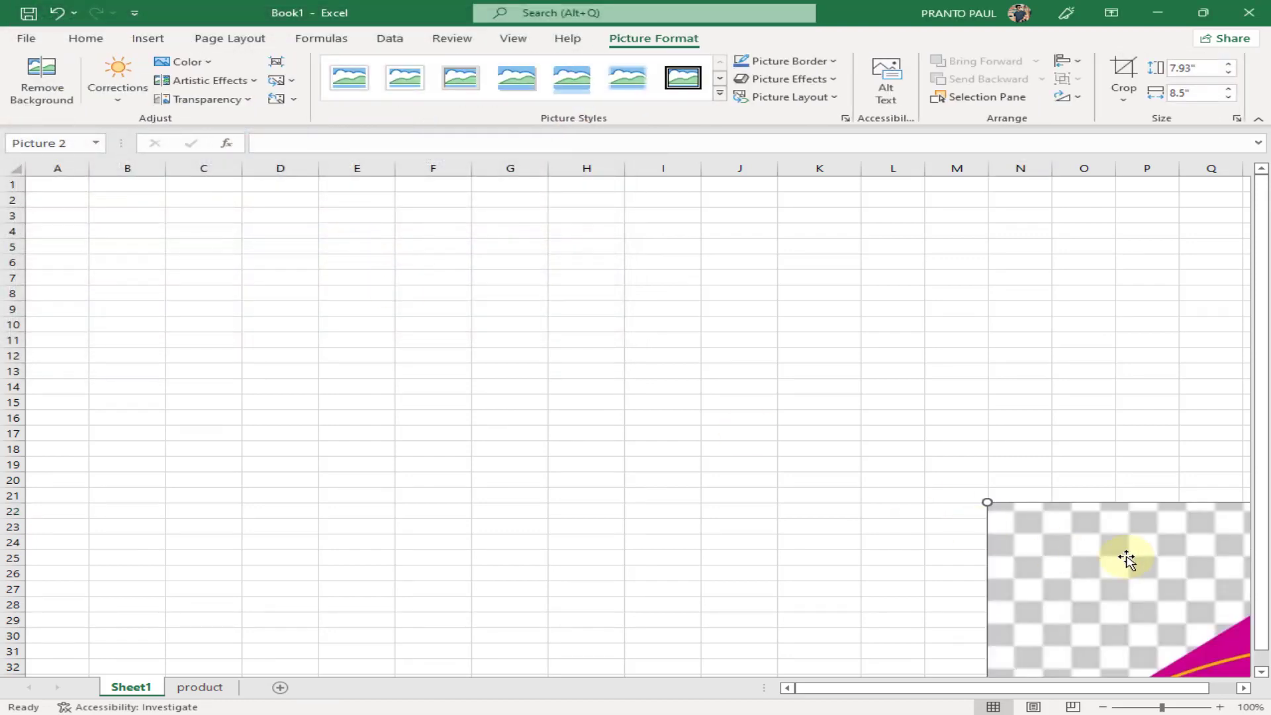
Step: Shrink the kite picture to about 2.26" high by 2.43" wide near cell B3 and give it the white-framed picture style
drag(1126, 556, 200, 234)
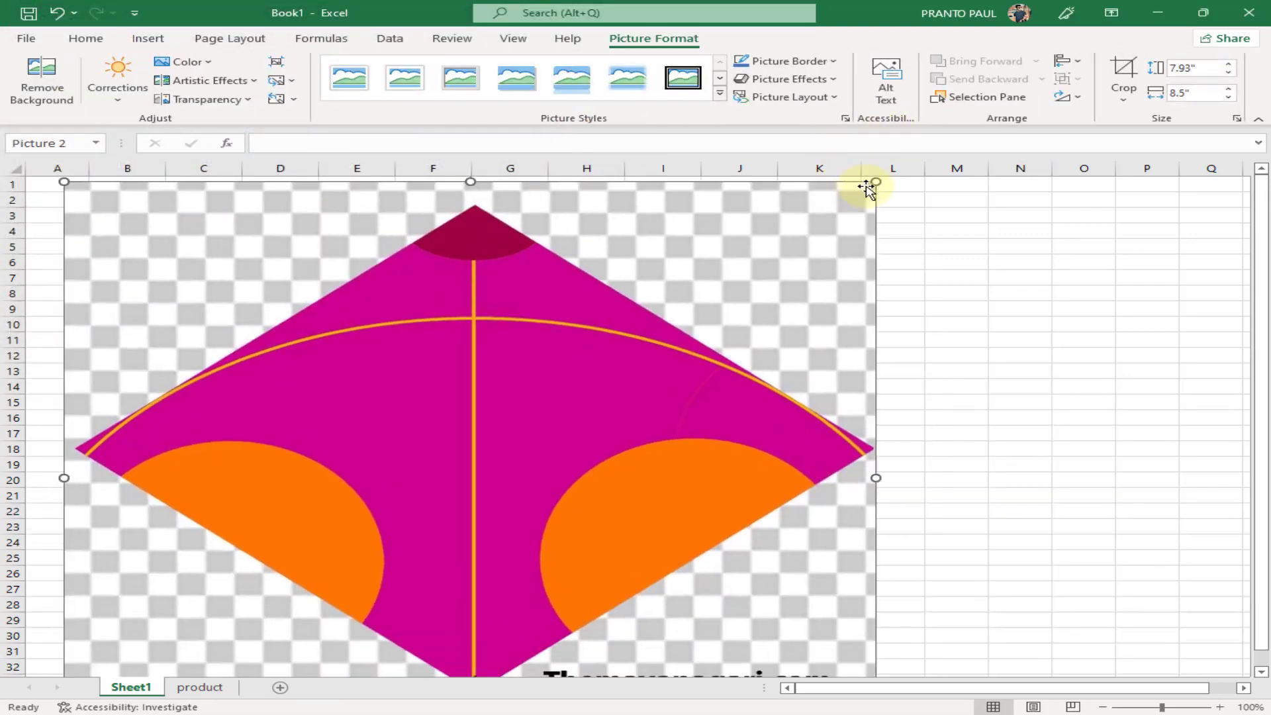
drag(875, 183, 437, 499)
drag(383, 557, 409, 277)
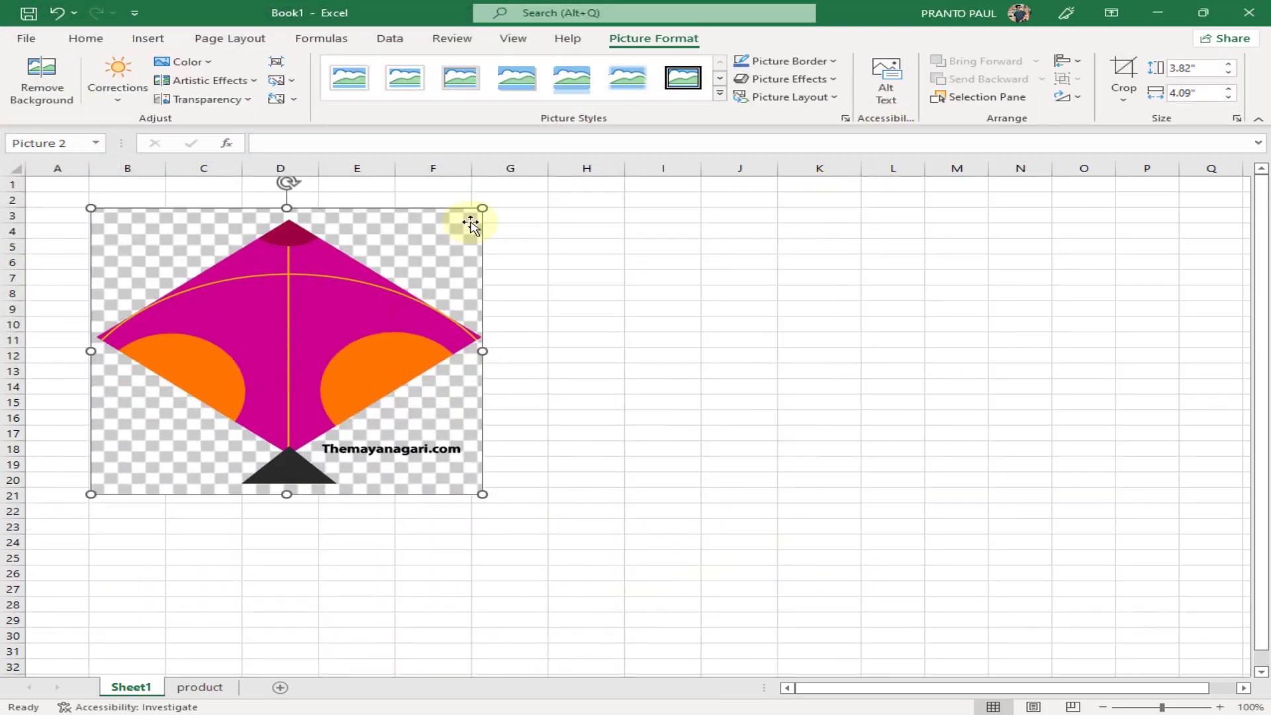
drag(477, 207, 320, 343)
drag(218, 369, 213, 286)
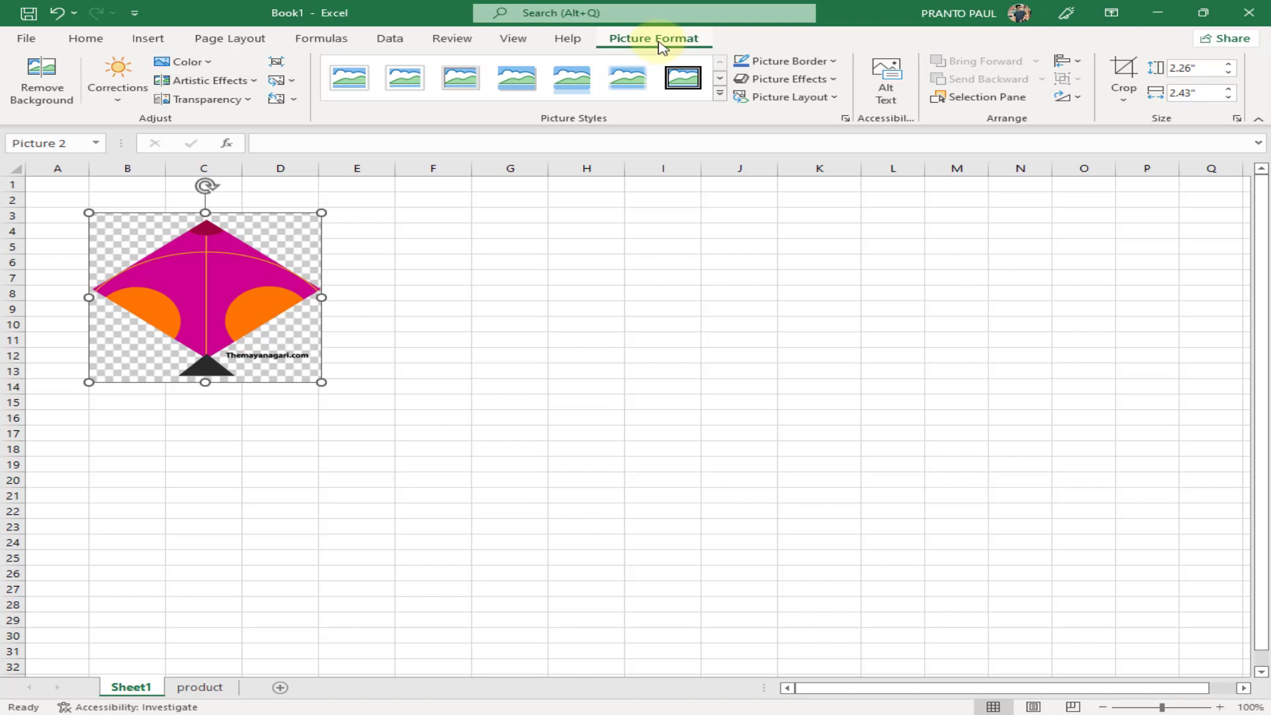
click(572, 78)
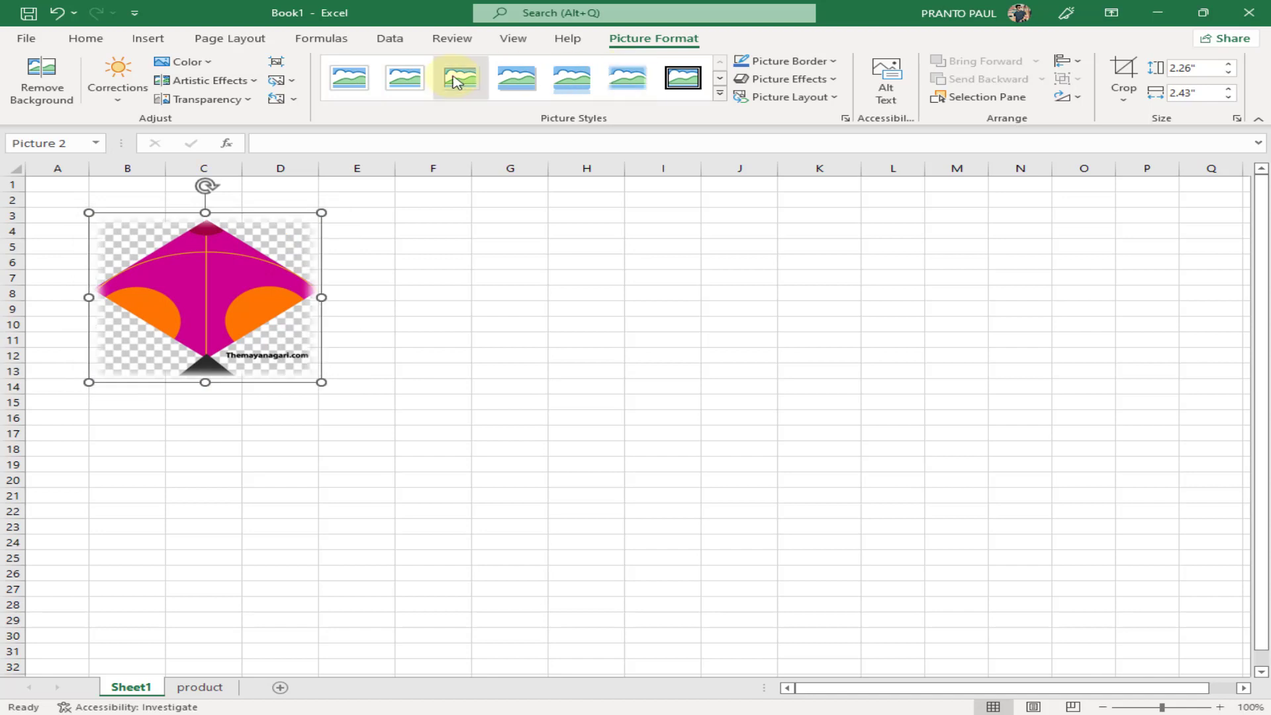
click(349, 78)
Step: Draw a rectangle shape about 1.95" high and 3.43" wide over cells G3:K12 and delete it
click(162, 43)
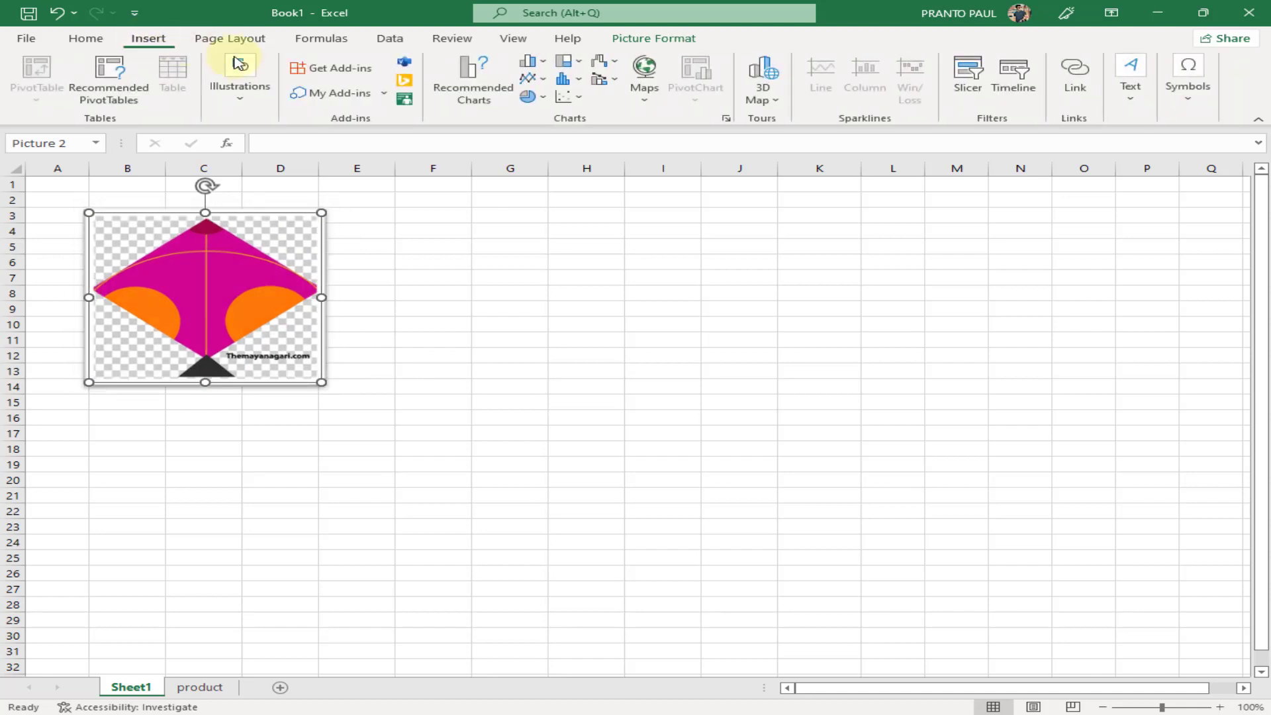
click(242, 89)
click(279, 176)
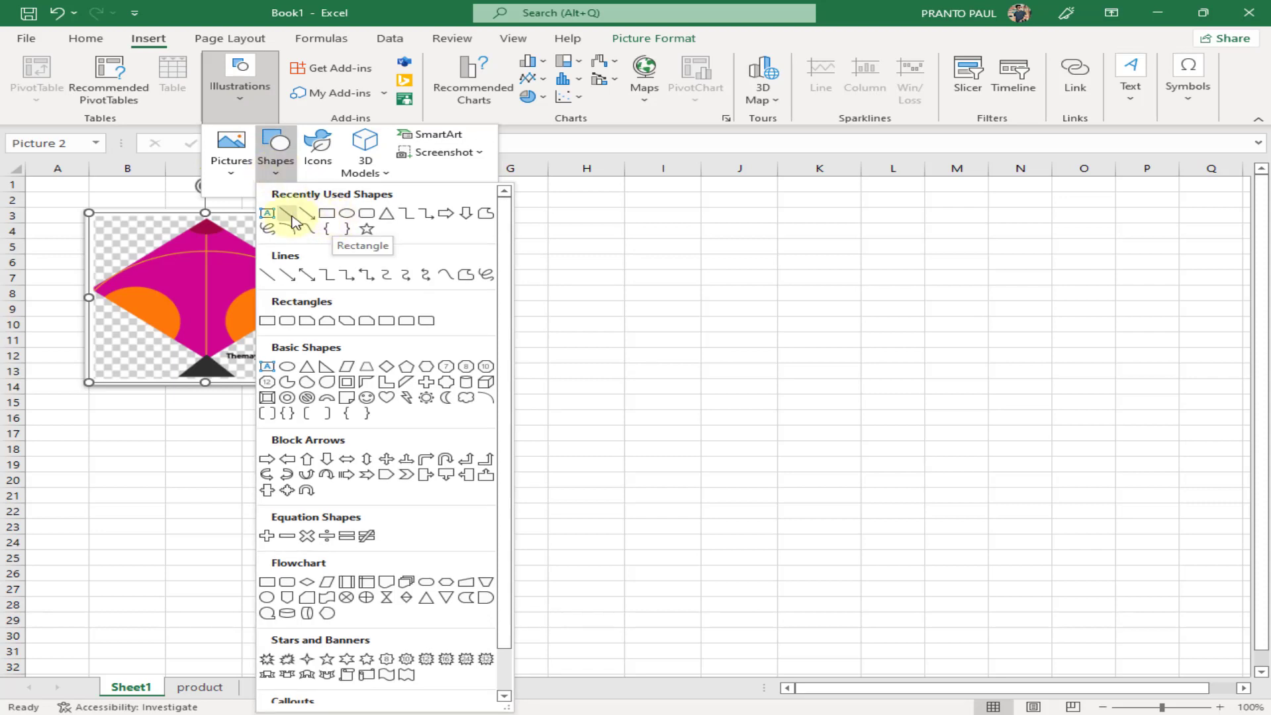
click(327, 214)
drag(481, 215, 809, 362)
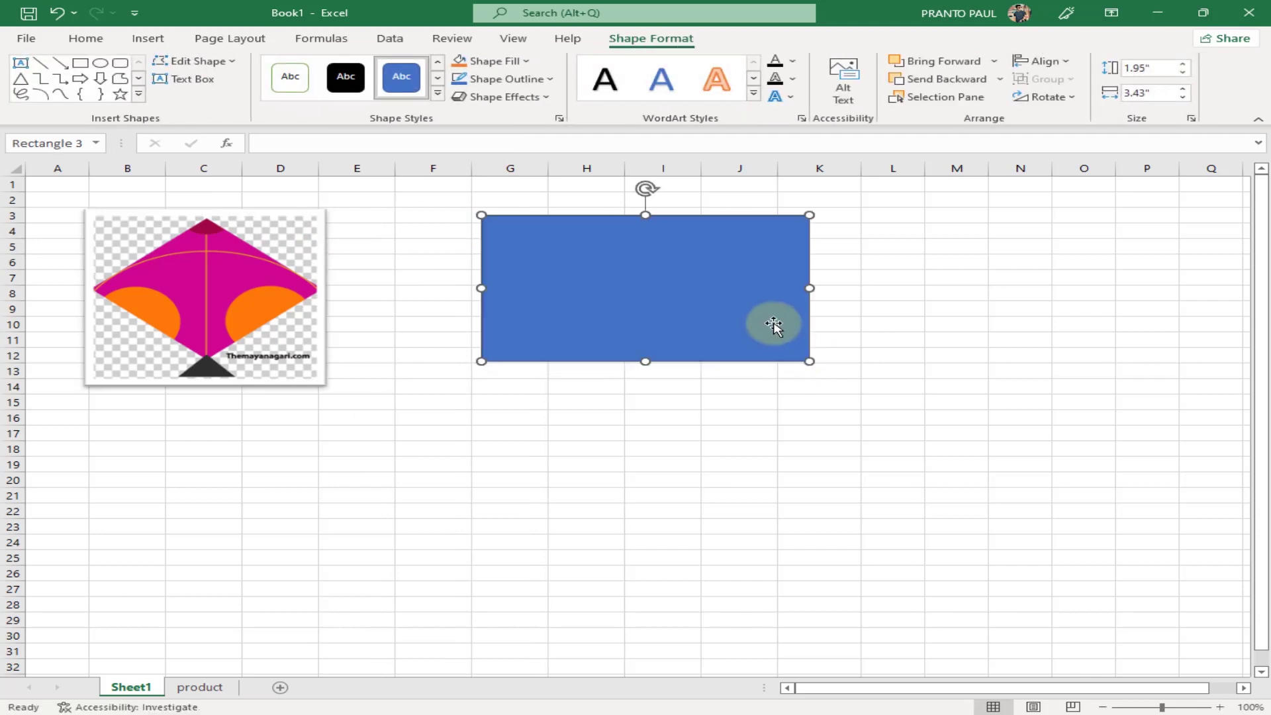
key(Delete)
Step: Insert a screen clipping of the desktop wallpaper's central lettering, about 6.47" high and 9.5" wide
click(148, 38)
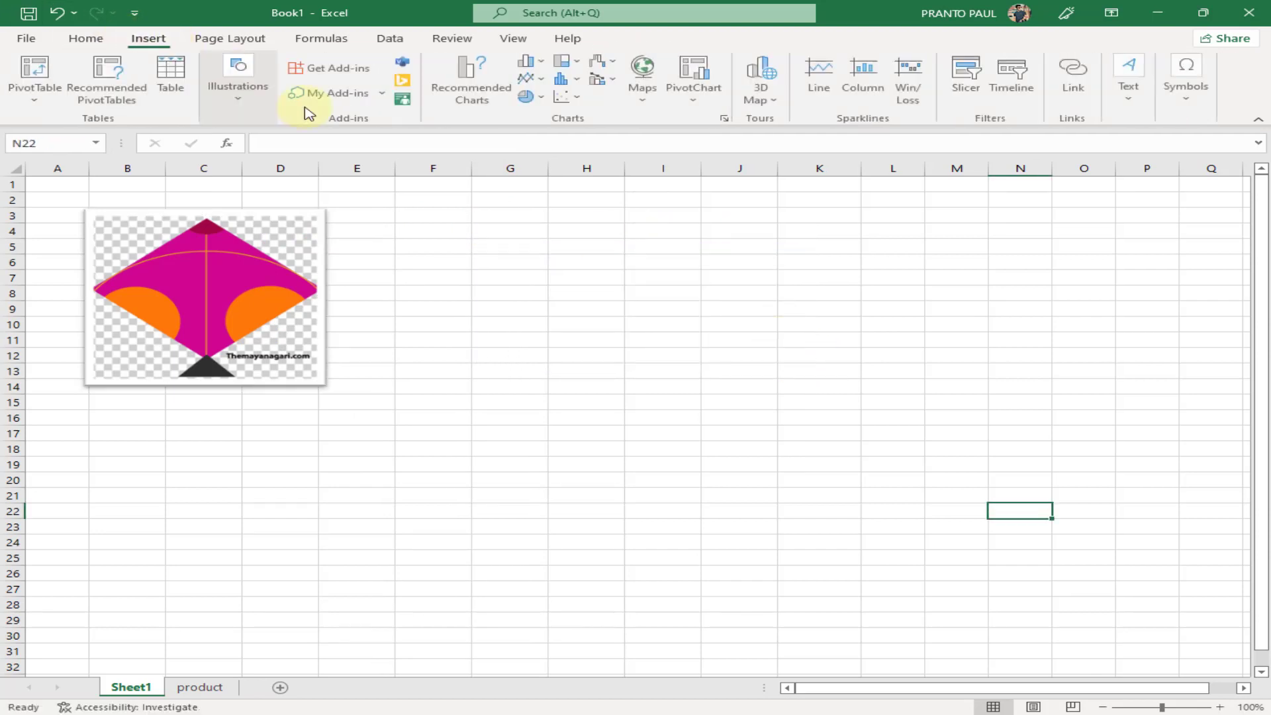
click(241, 111)
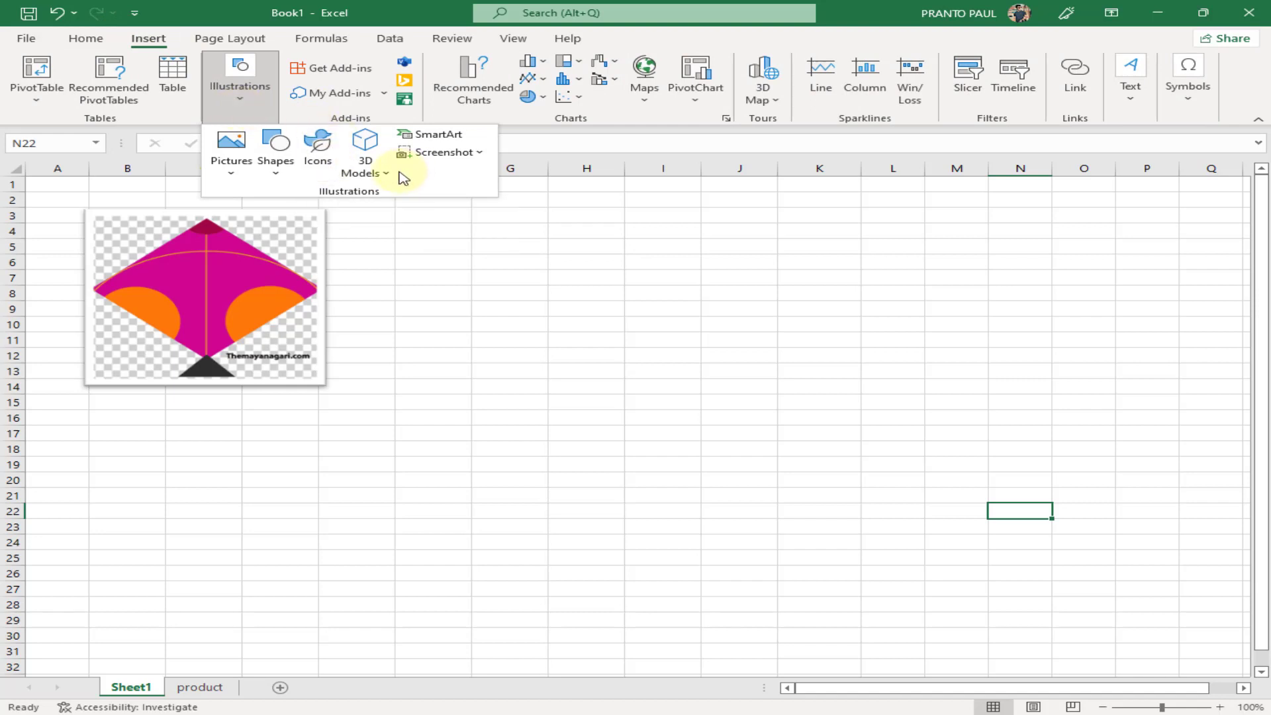
click(461, 153)
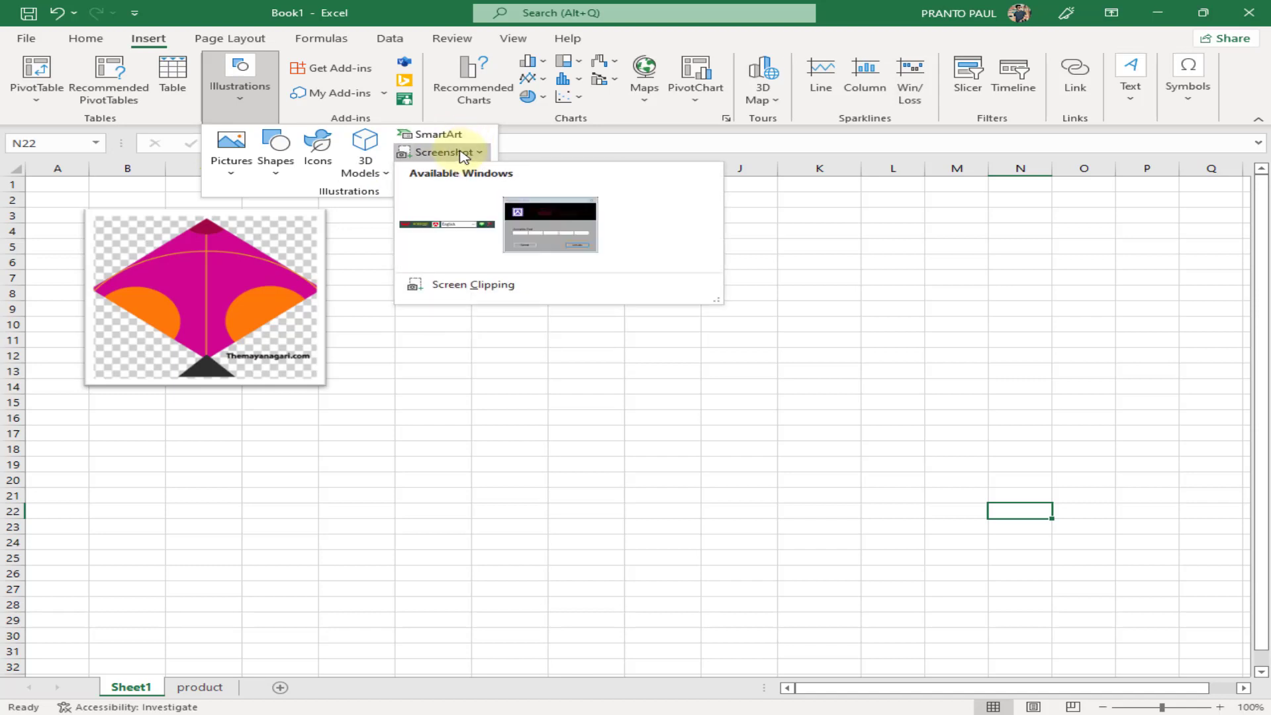
click(475, 291)
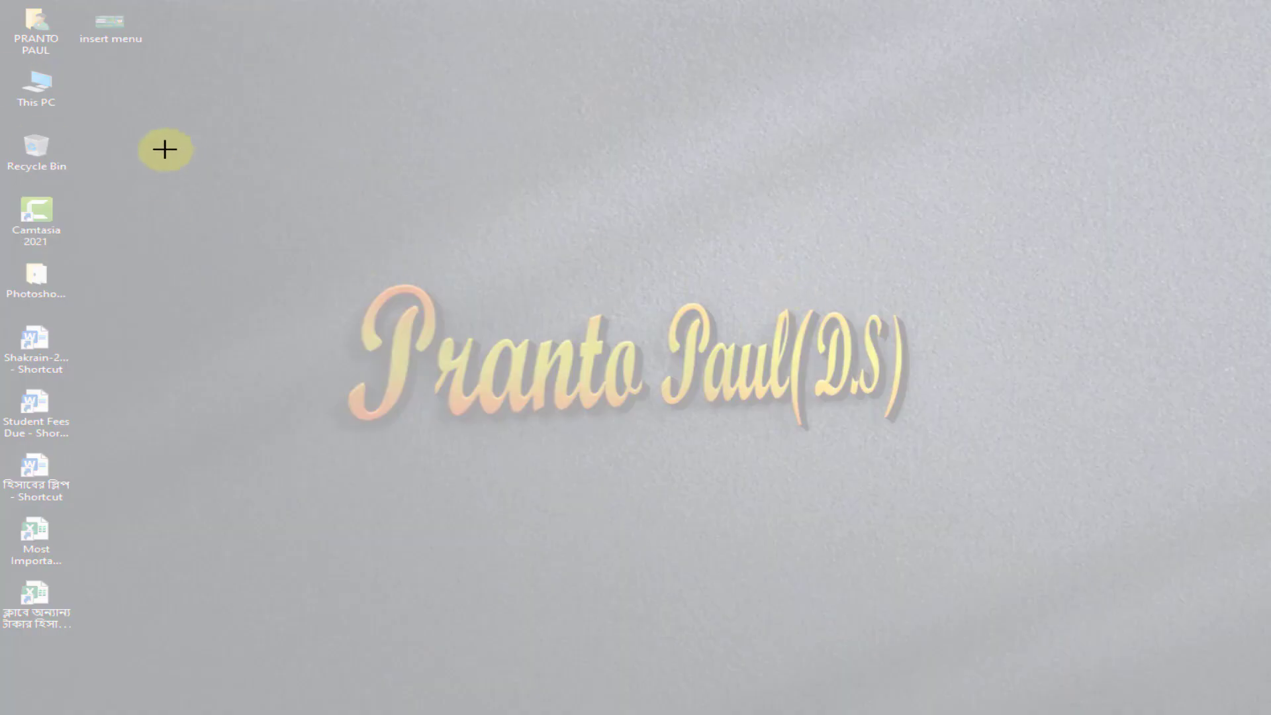
drag(185, 147, 1090, 629)
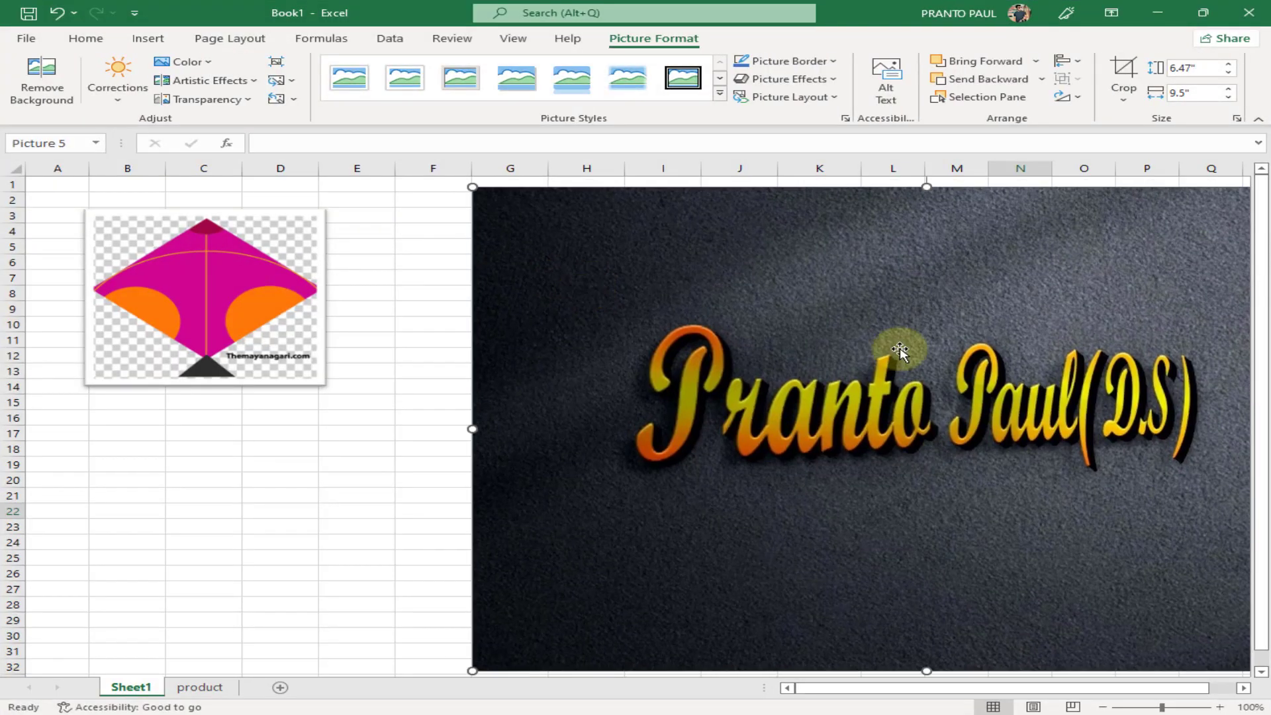
Step: Delete the desktop screen clipping and the kite picture from the sheet
drag(899, 350, 721, 364)
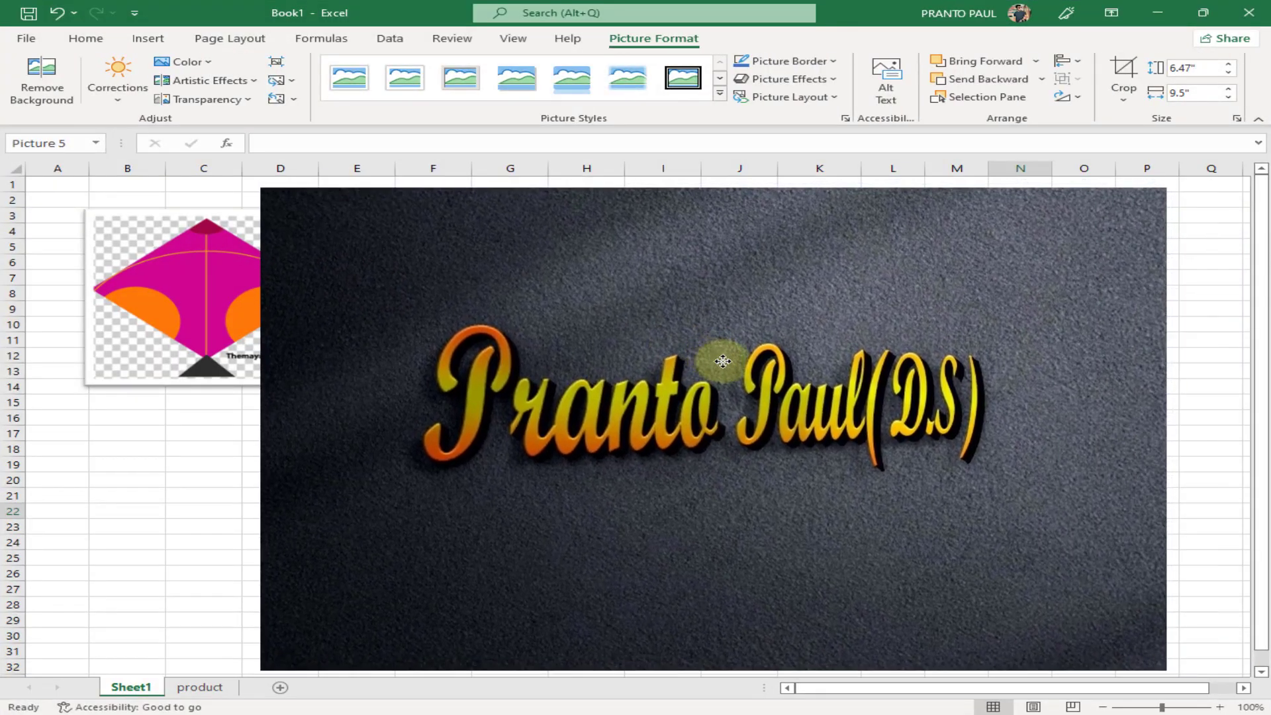
key(Delete)
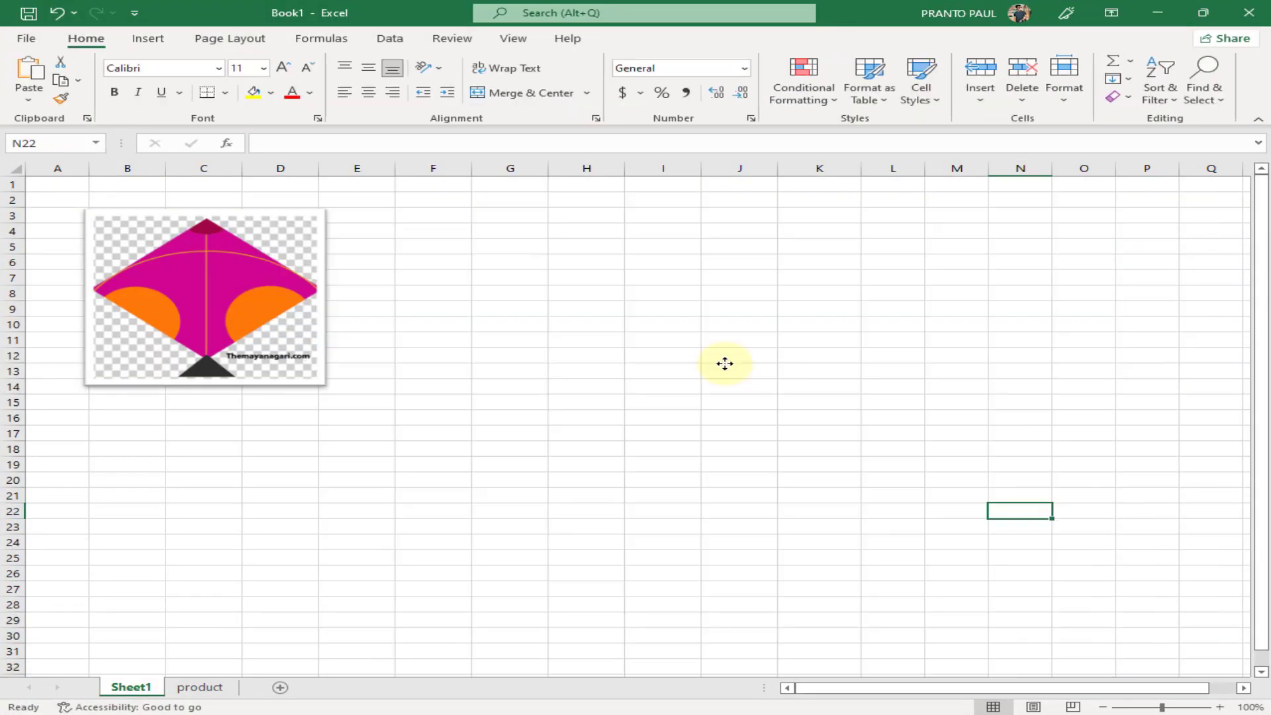
click(238, 297)
key(Delete)
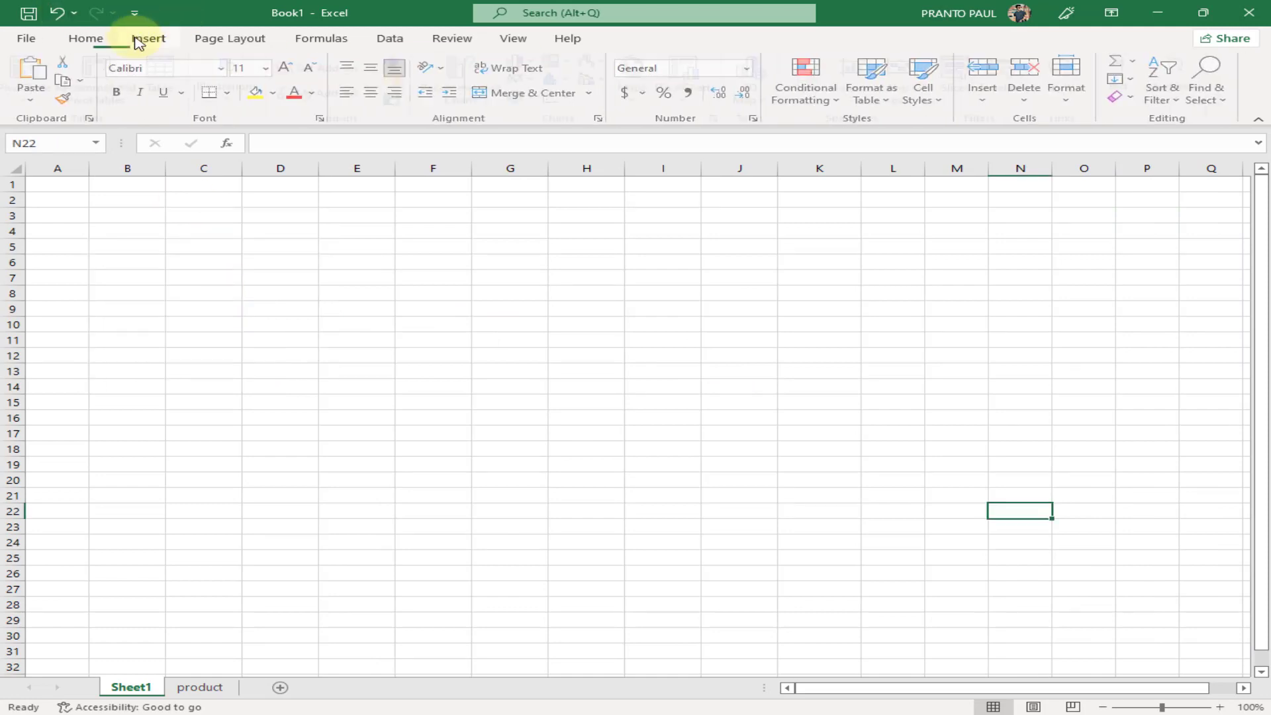
Step: Search the Office Add-ins store for "qr code"
click(147, 38)
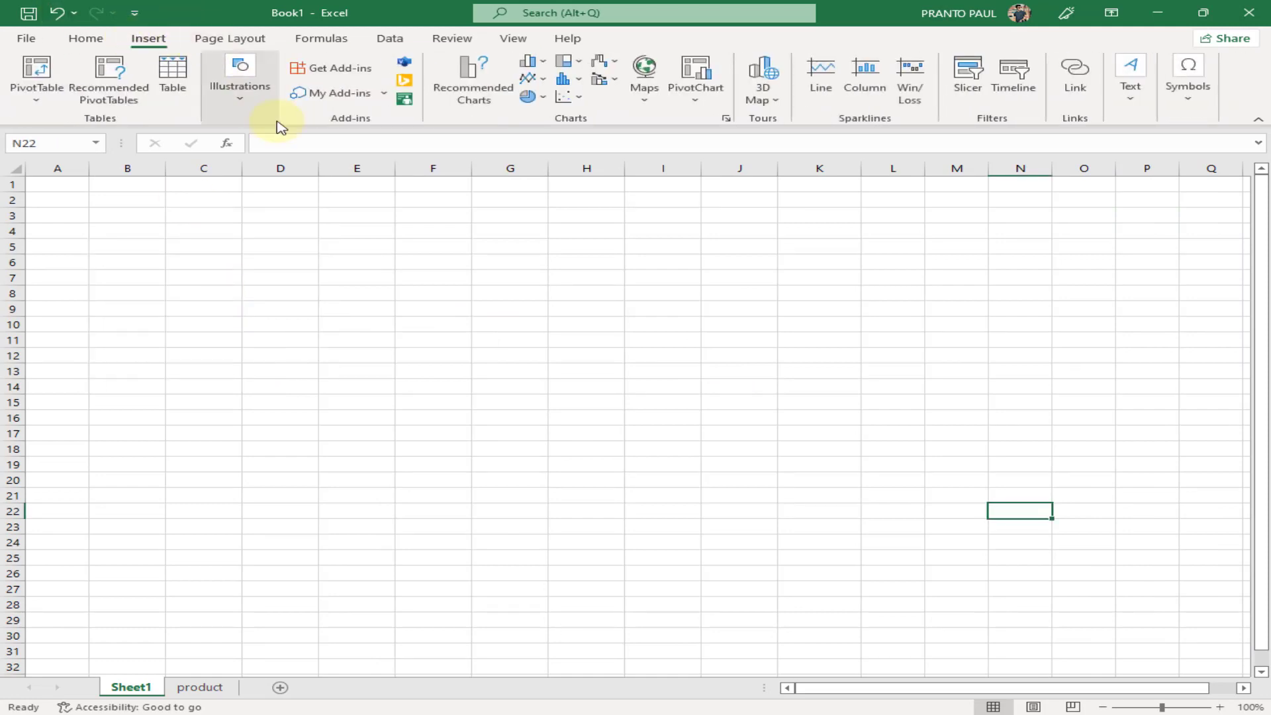
click(351, 77)
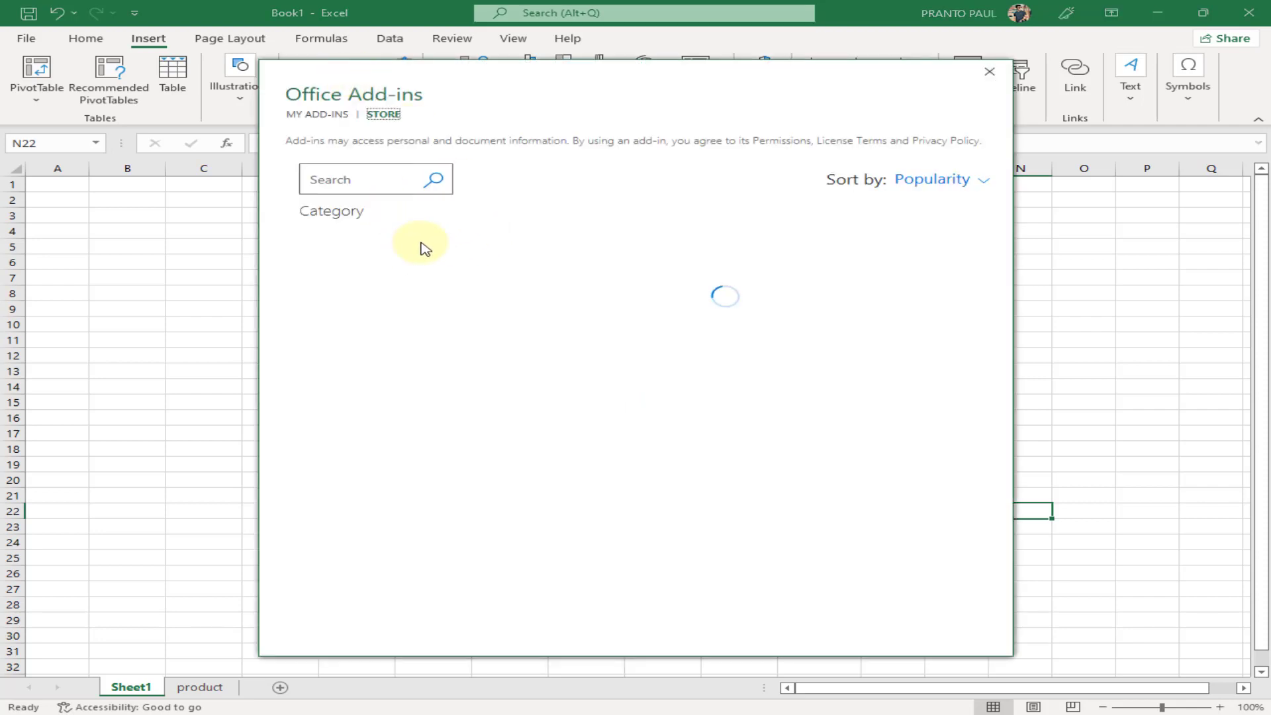
click(387, 186)
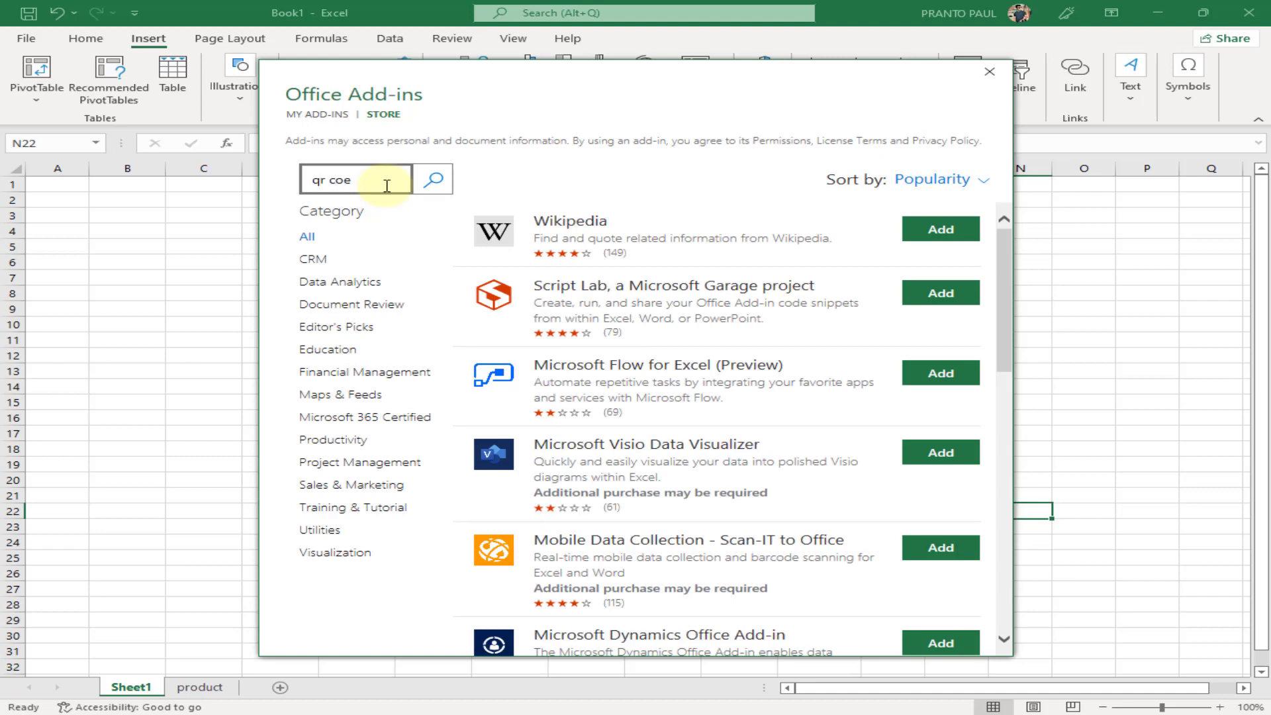
key(Return)
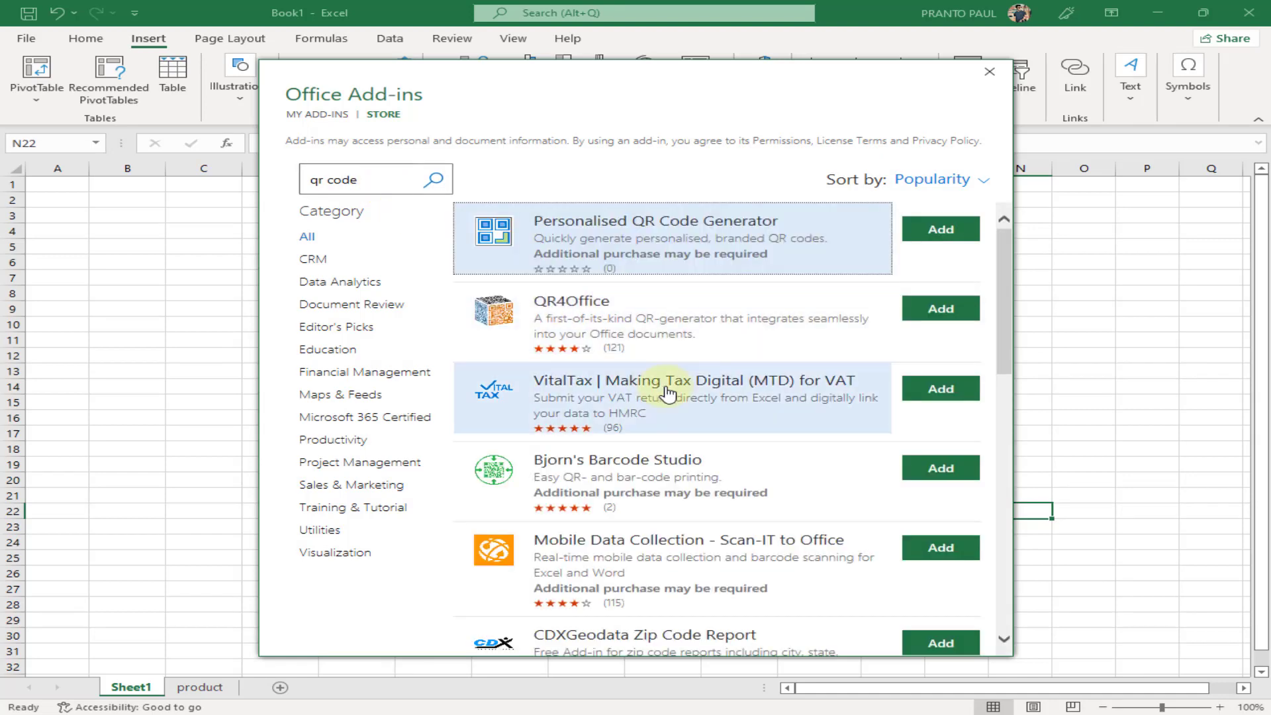
Step: Add the QR4Office add-in, accepting its license terms, and enter "office zone" as the text to encode
click(939, 312)
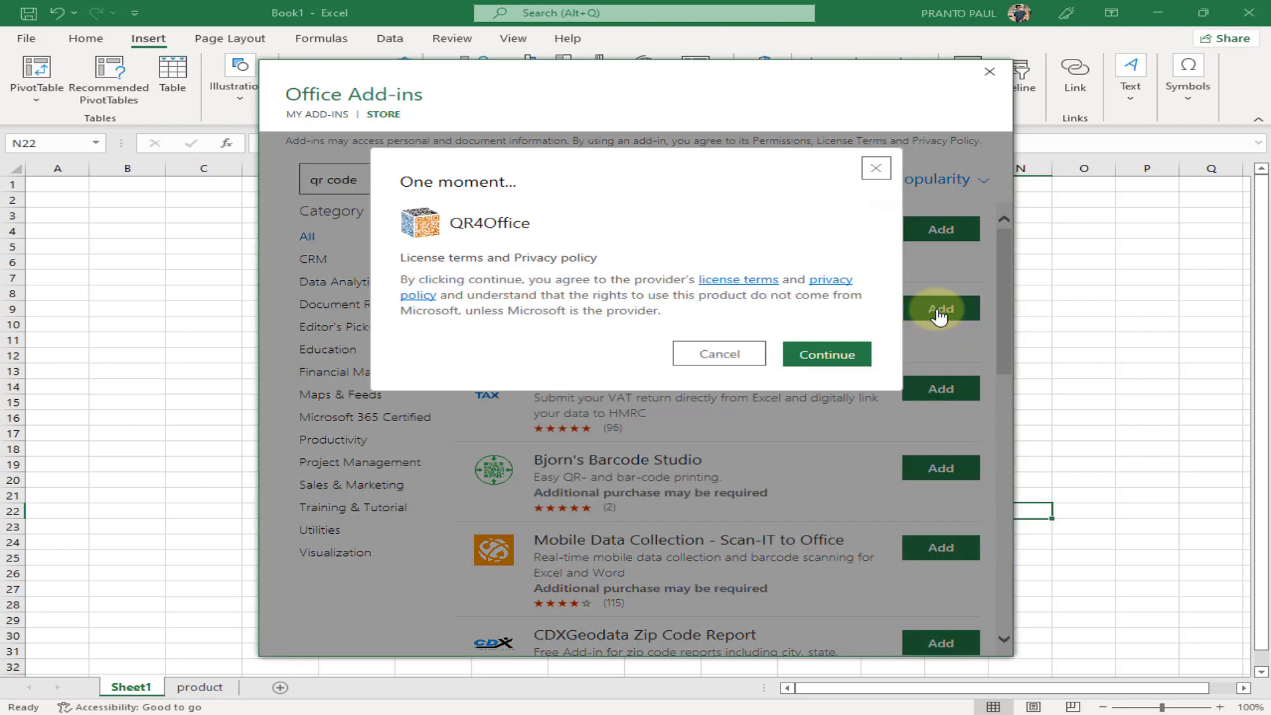
click(832, 358)
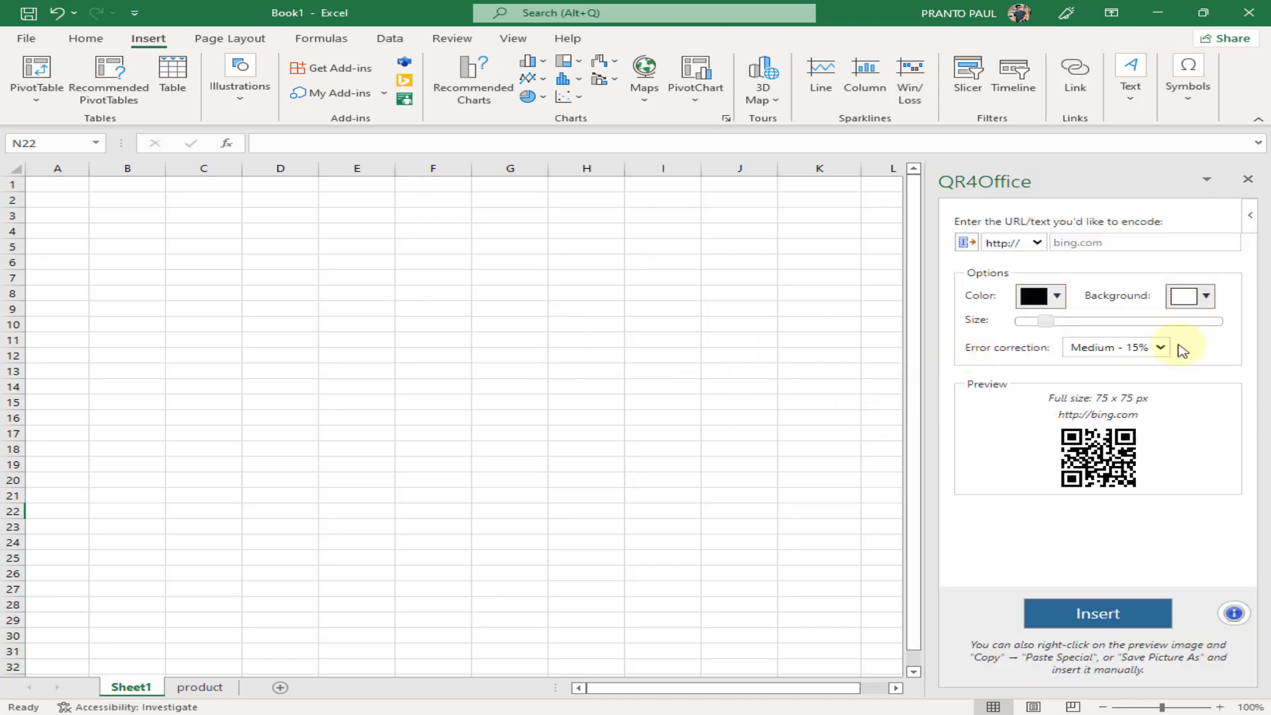
click(1120, 243)
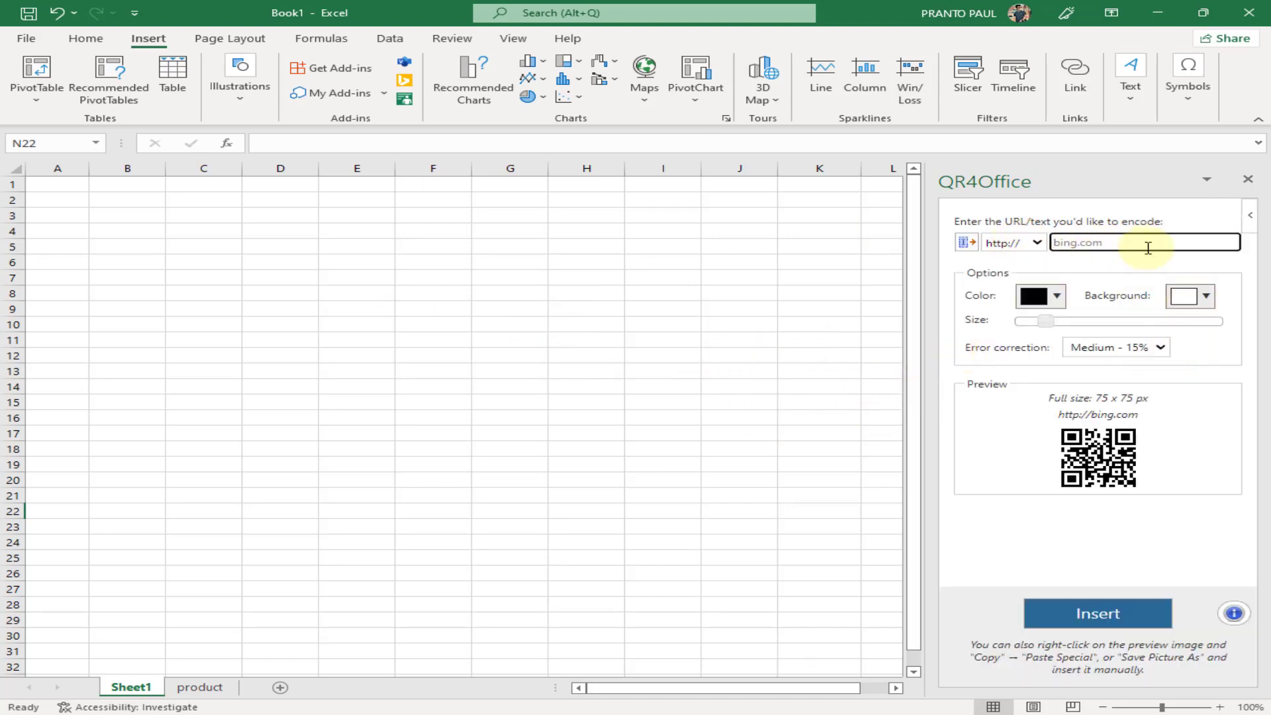
text(office zone)
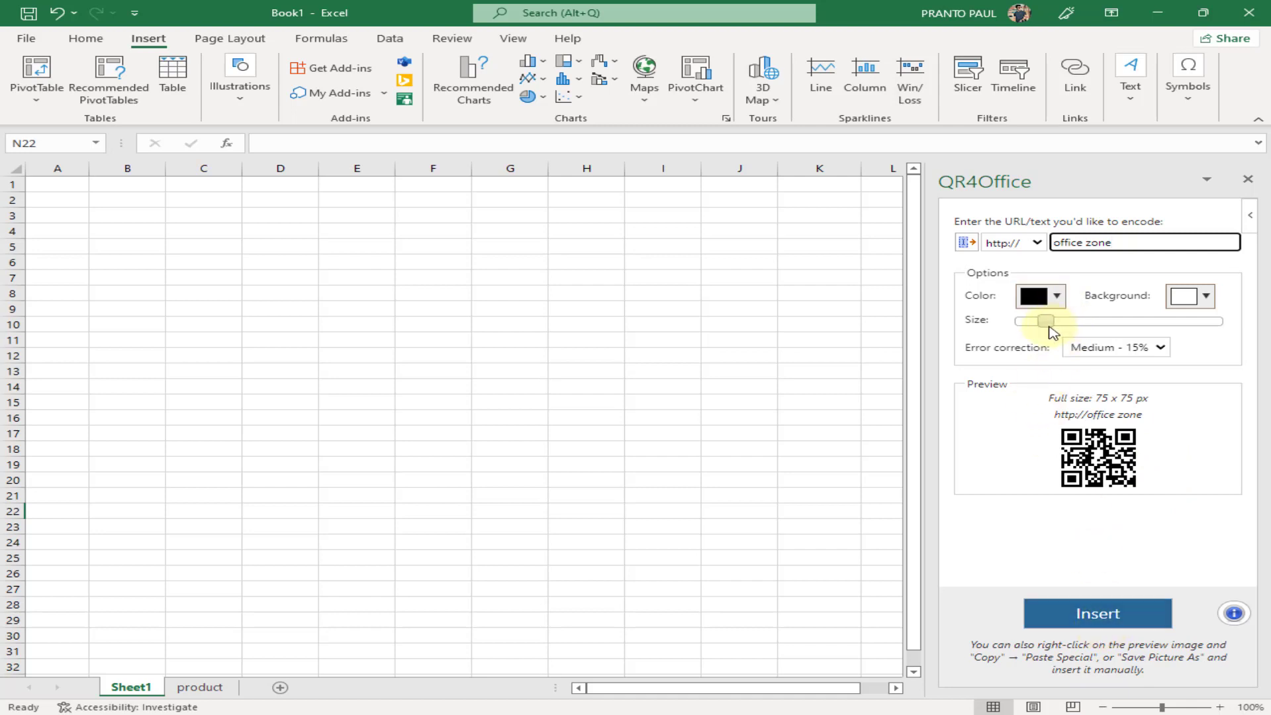
Step: Increase the QR code's size slightly and set its color to brick red
drag(1050, 326, 1073, 323)
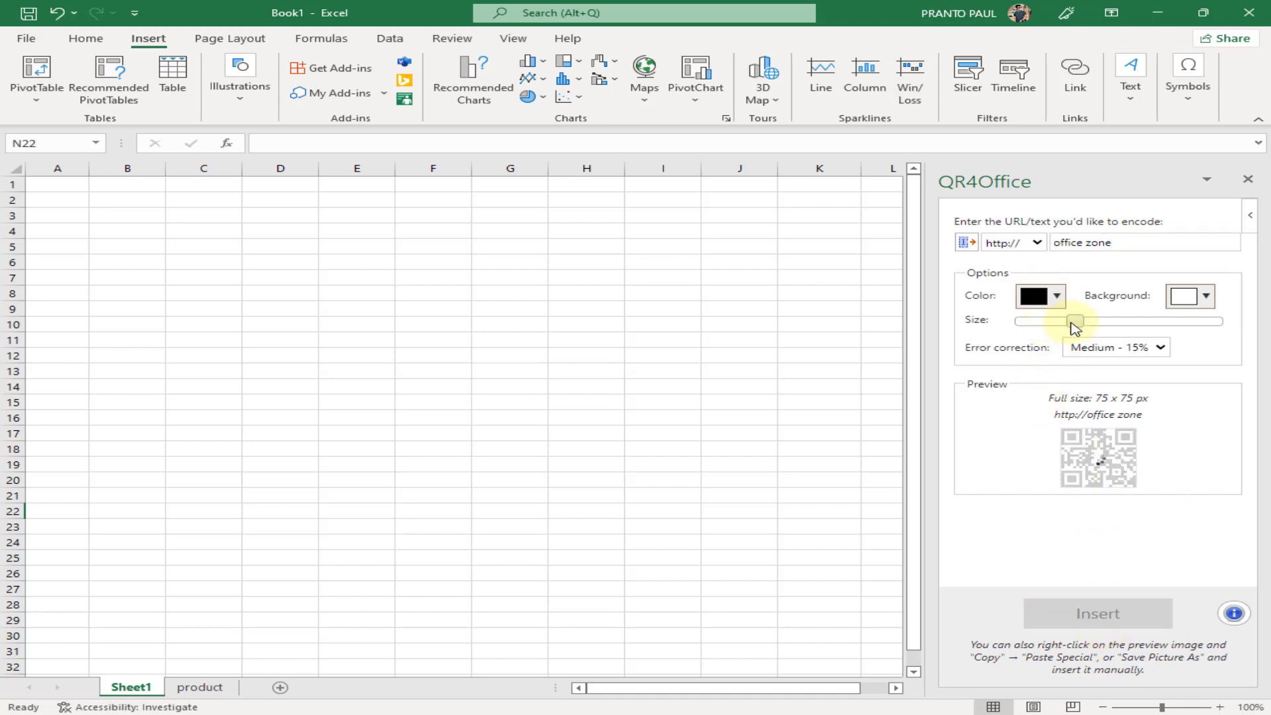
click(1055, 301)
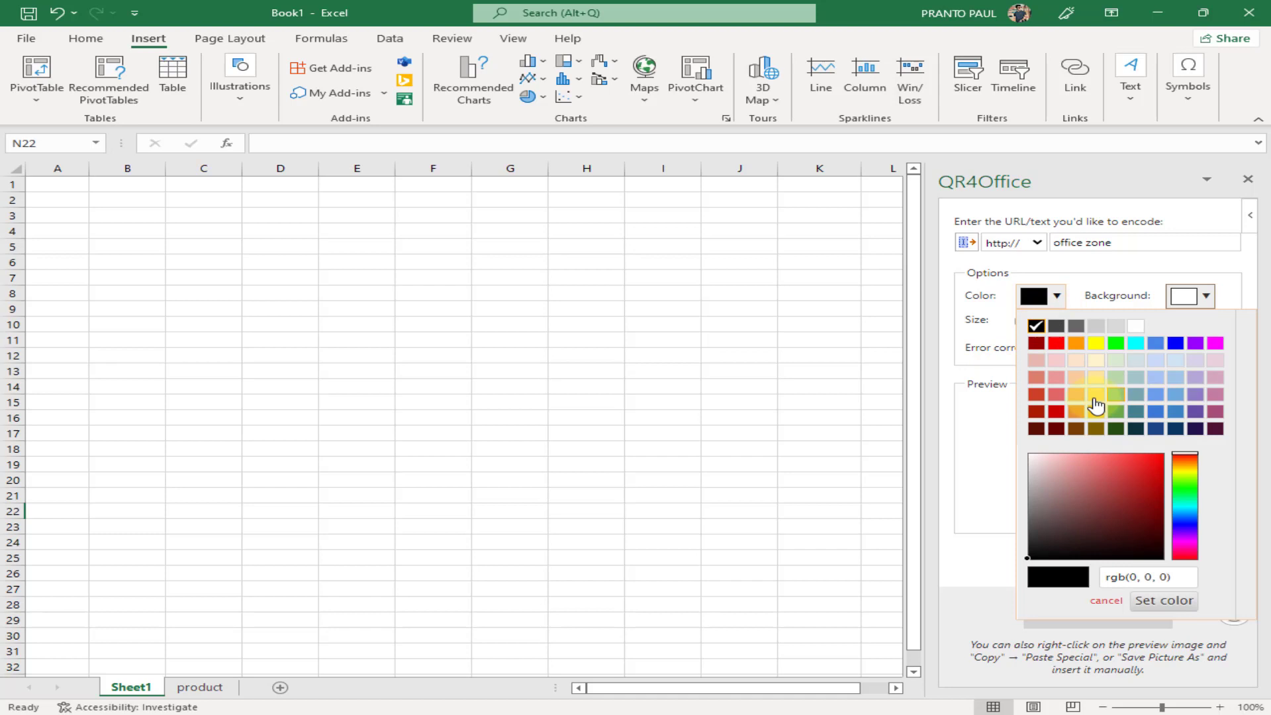
click(1036, 394)
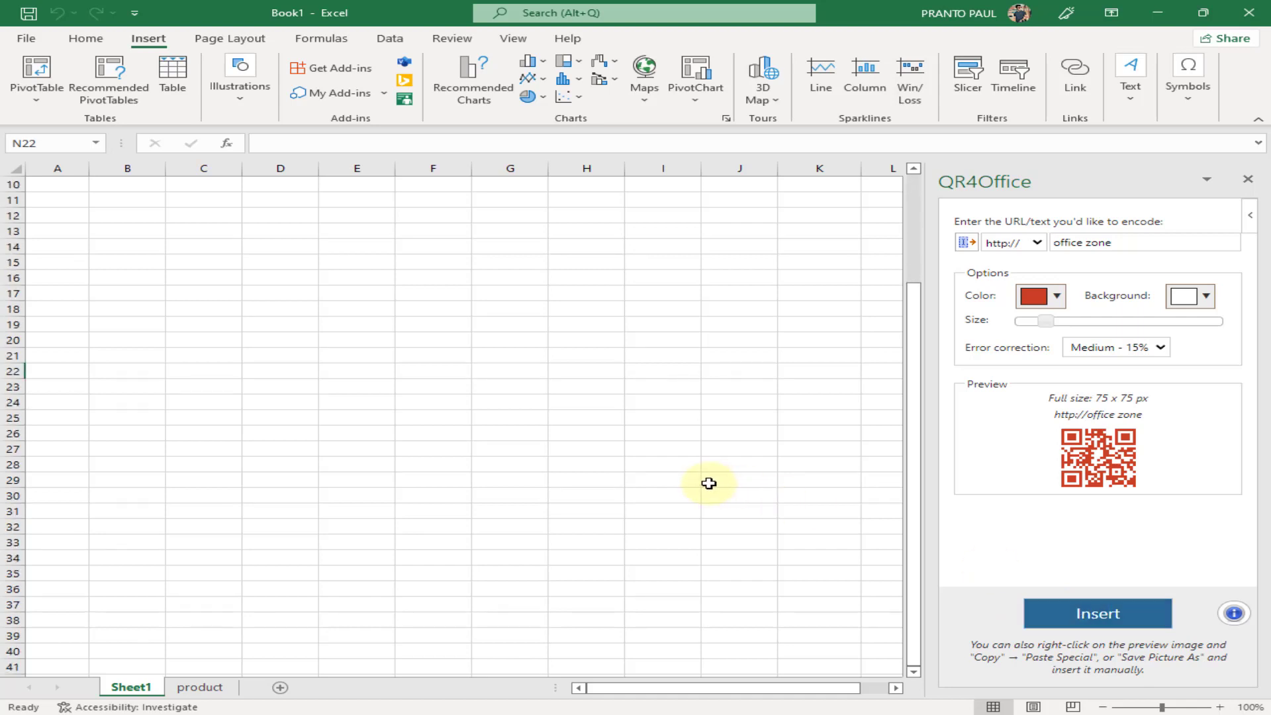
Step: Insert the red QR code at cells N22 and F17, and move the F17 copy to about F13:G16
click(1064, 619)
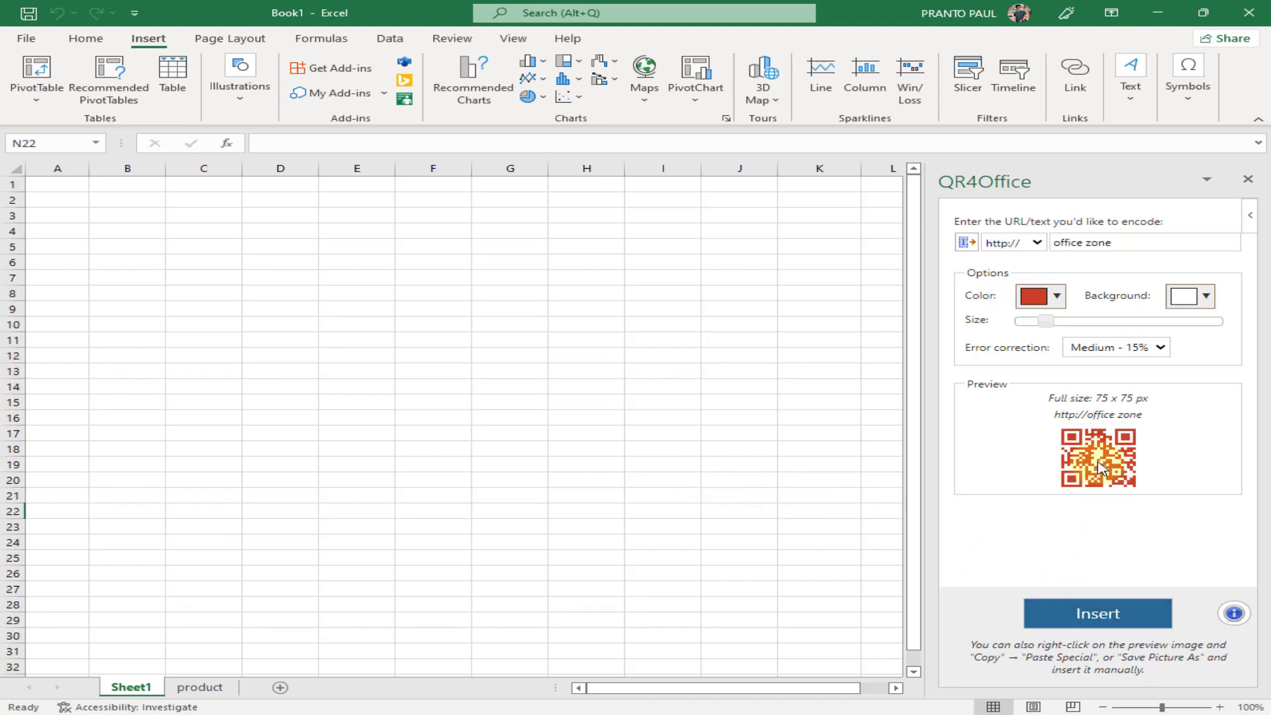
click(454, 427)
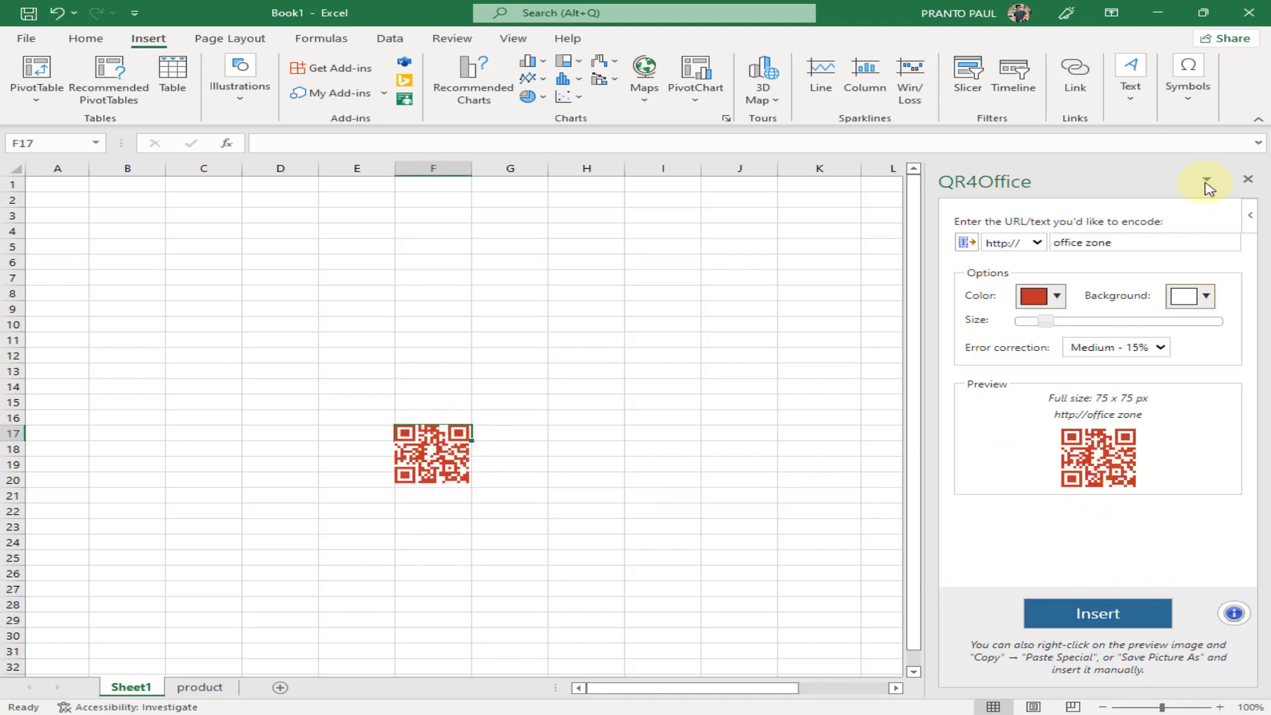
drag(434, 454, 469, 392)
click(1250, 182)
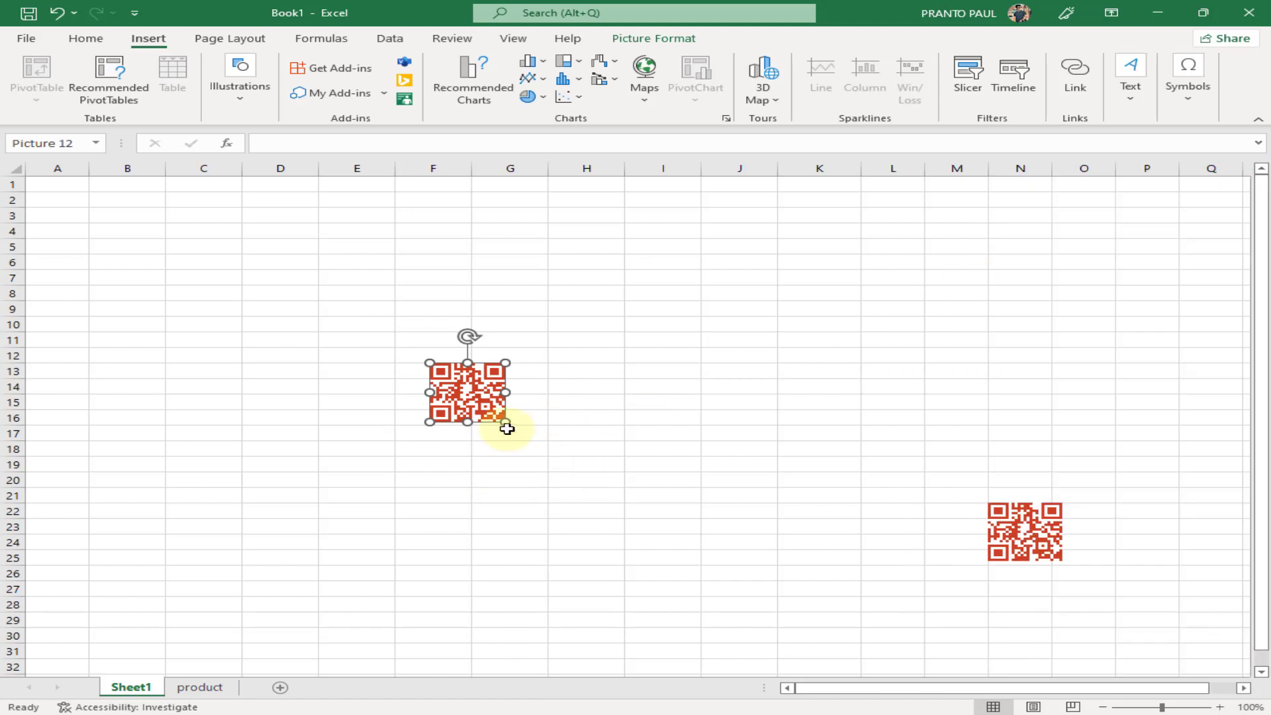
Step: Delete the QR code pictures around F13:G16 and N22:O25 from Sheet1
click(1054, 554)
key(Escape)
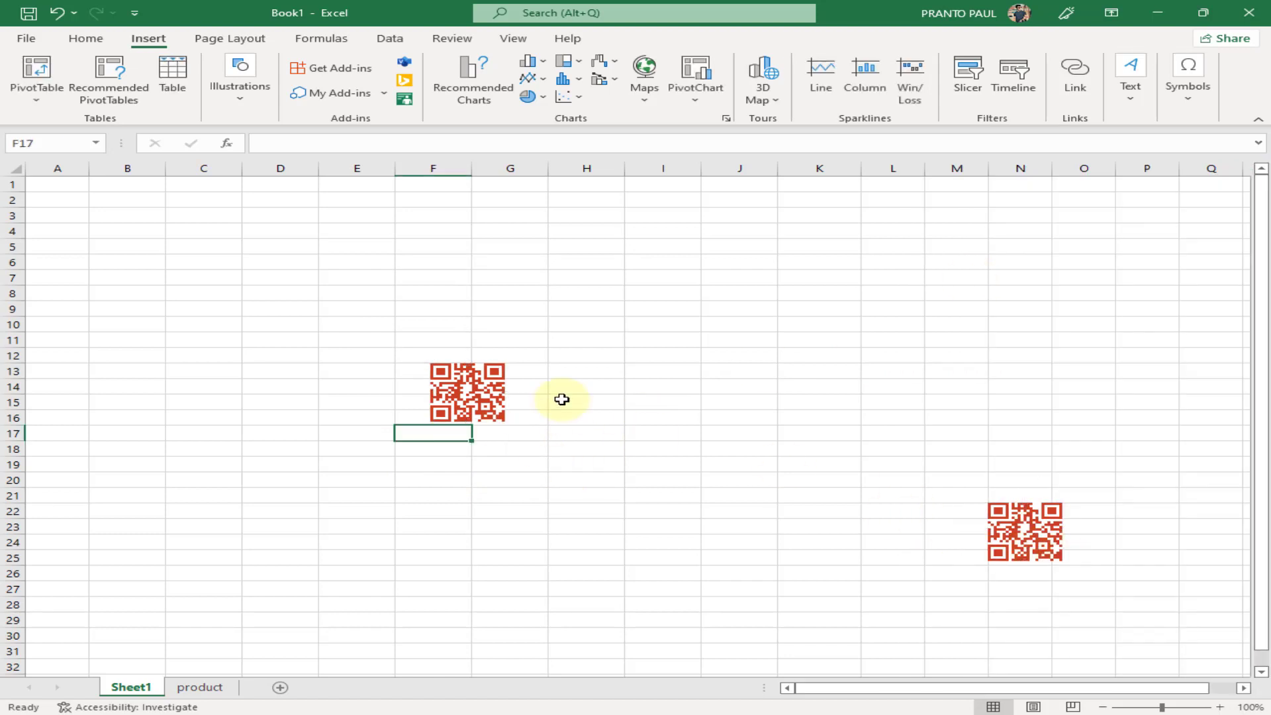
click(482, 397)
key(Delete)
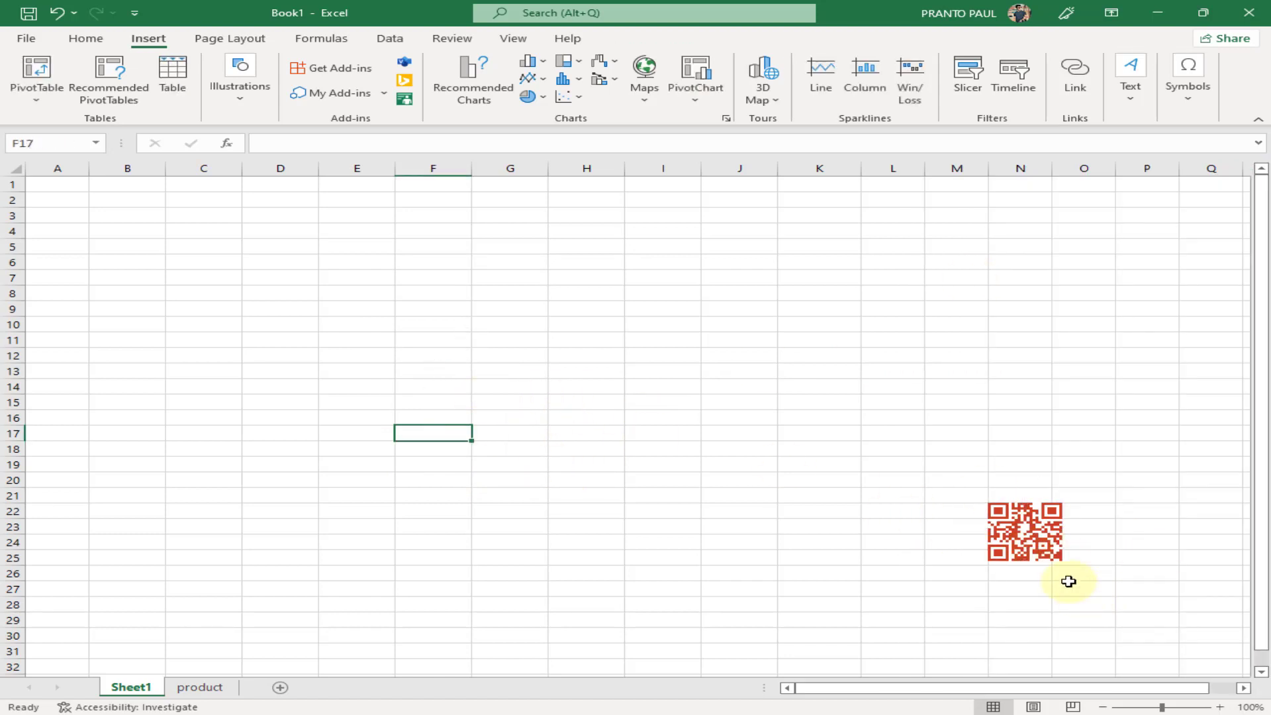
click(1052, 544)
key(Delete)
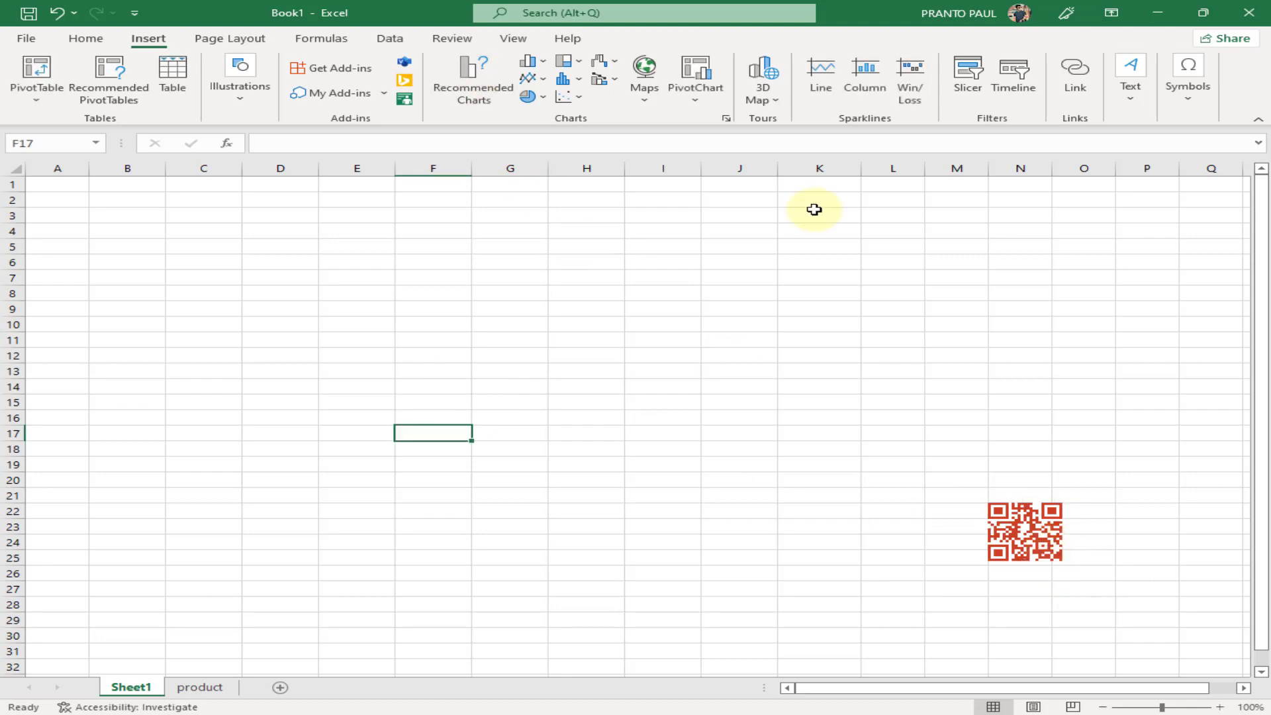
click(1023, 524)
key(Delete)
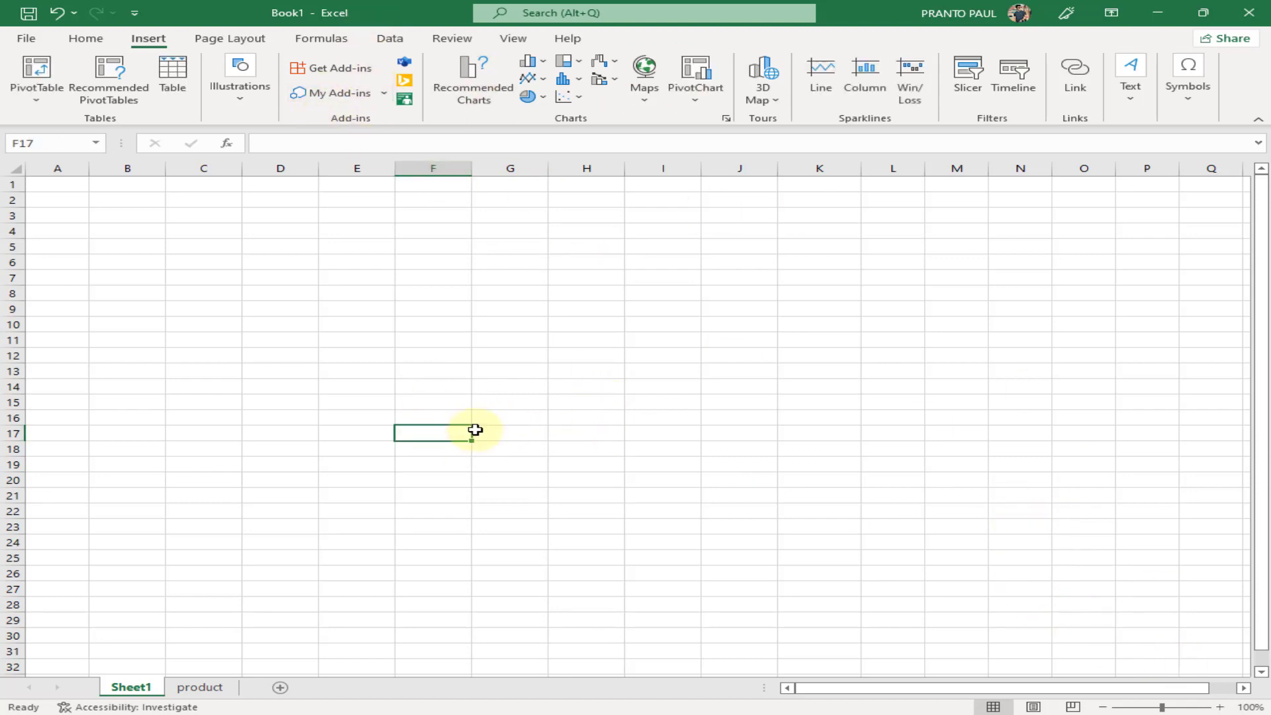
Step: View the list of installed Office add-ins, including QR4Office, and return to the sheet
click(352, 101)
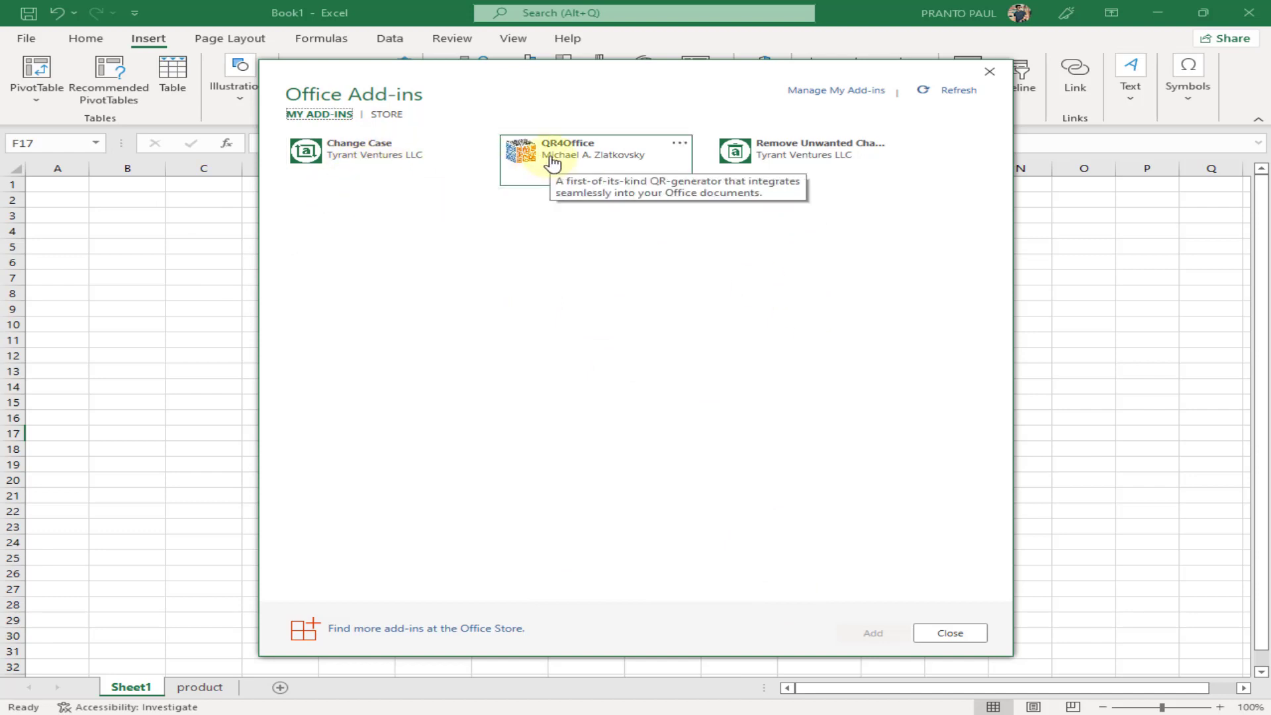
click(953, 632)
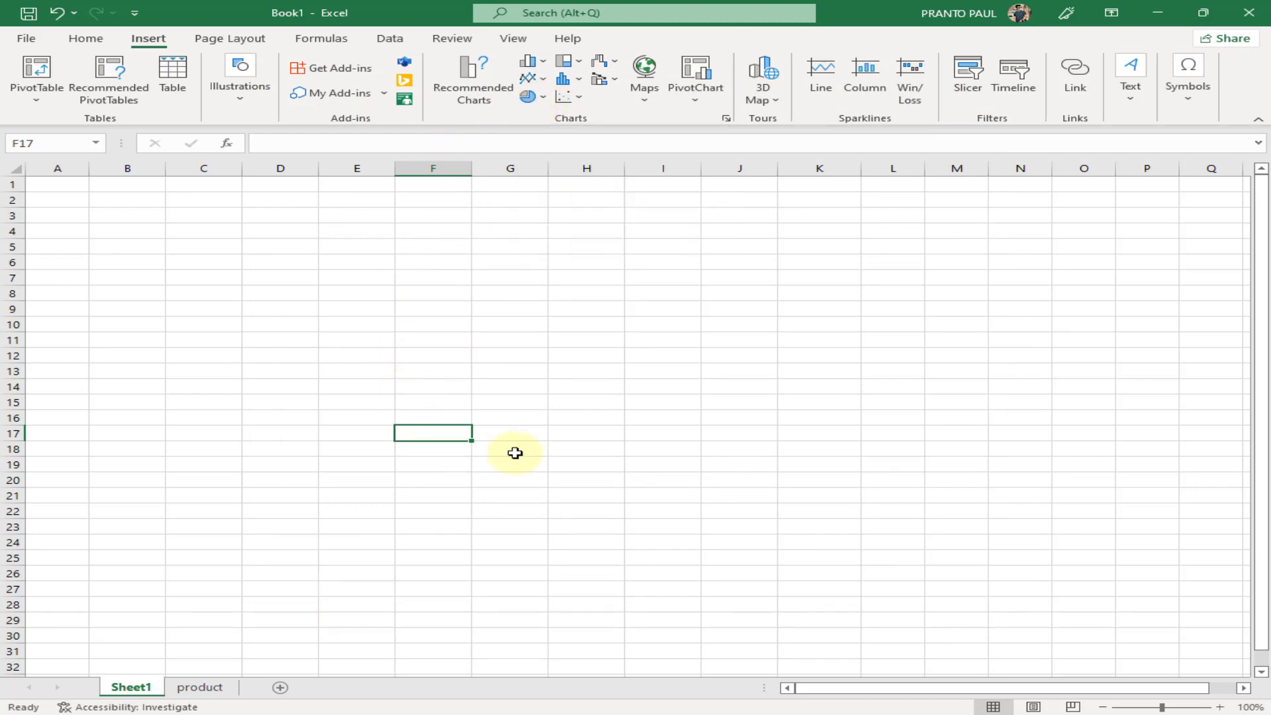
click(366, 422)
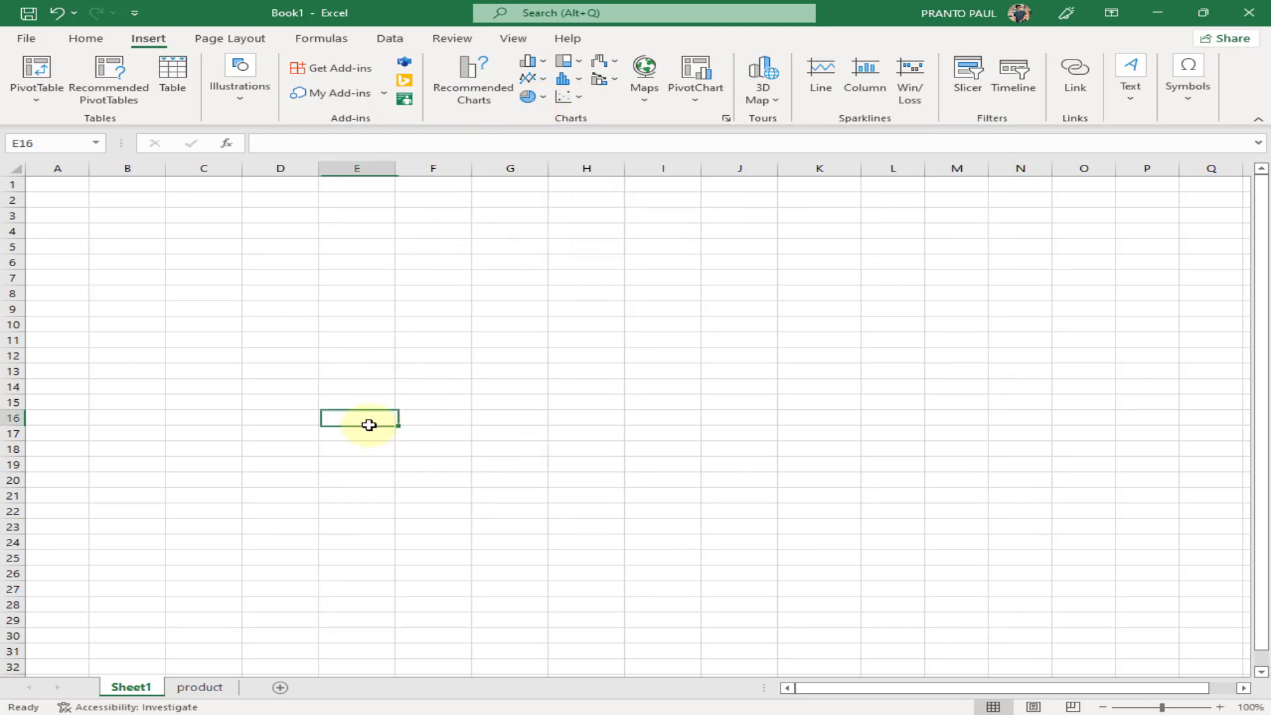
Step: Insert the recommended clustered column chart from the Product and Quantity data in B6:C14 of the product sheet
click(210, 691)
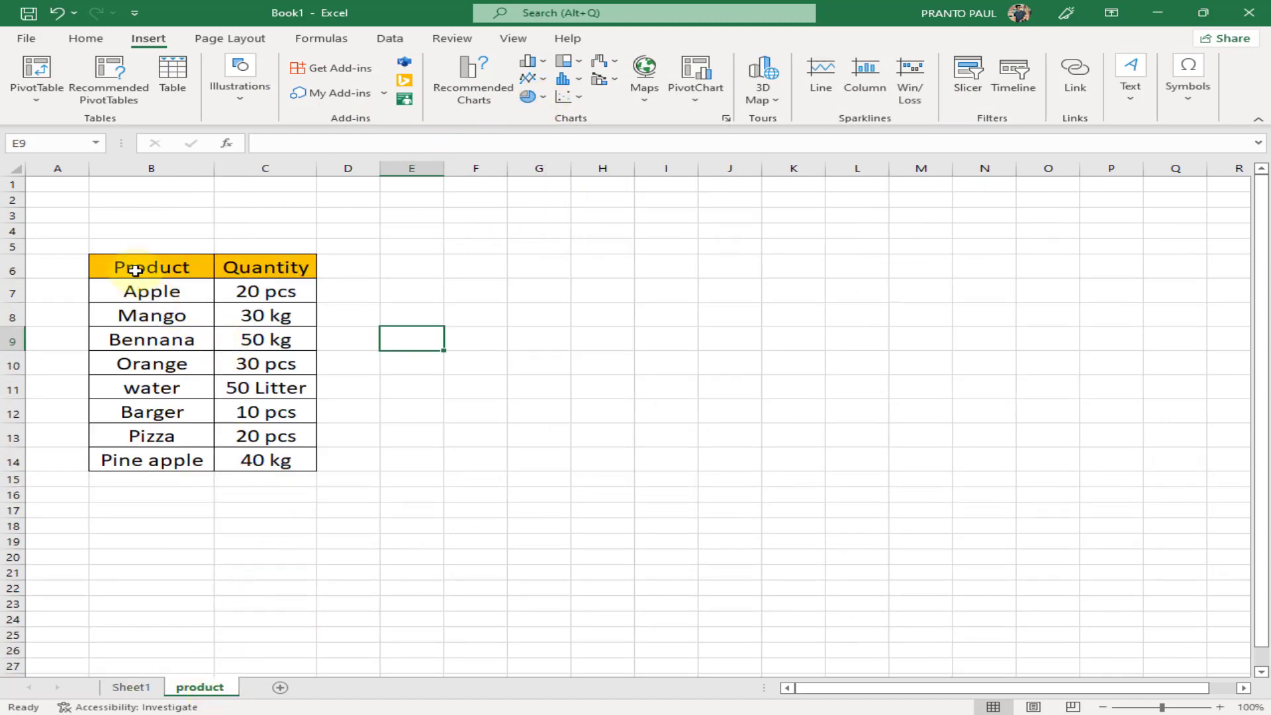
drag(133, 267, 305, 459)
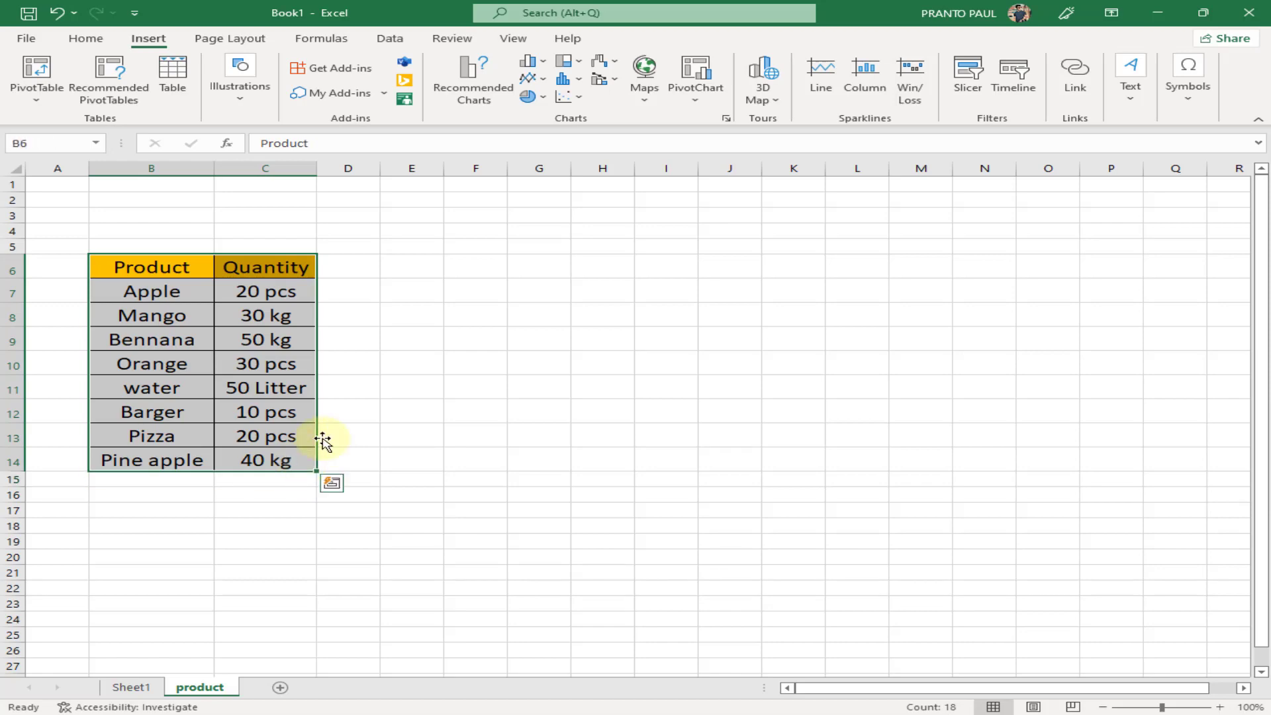
click(471, 96)
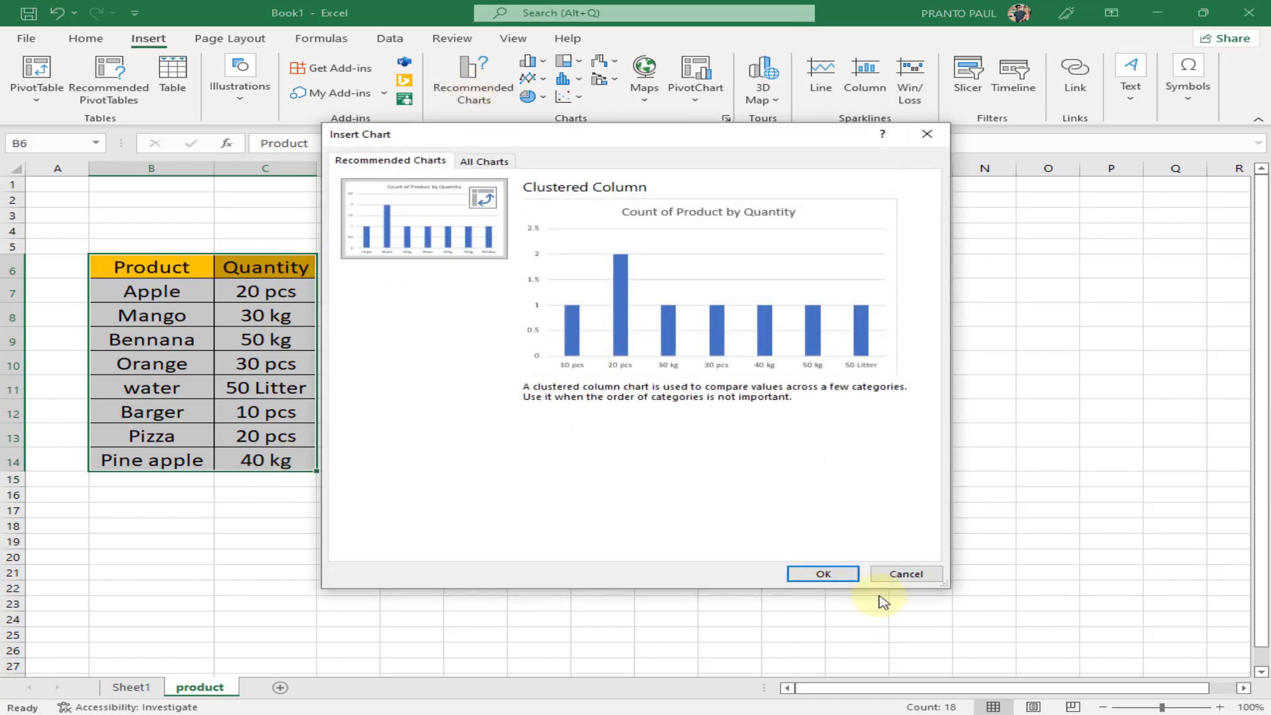
click(826, 573)
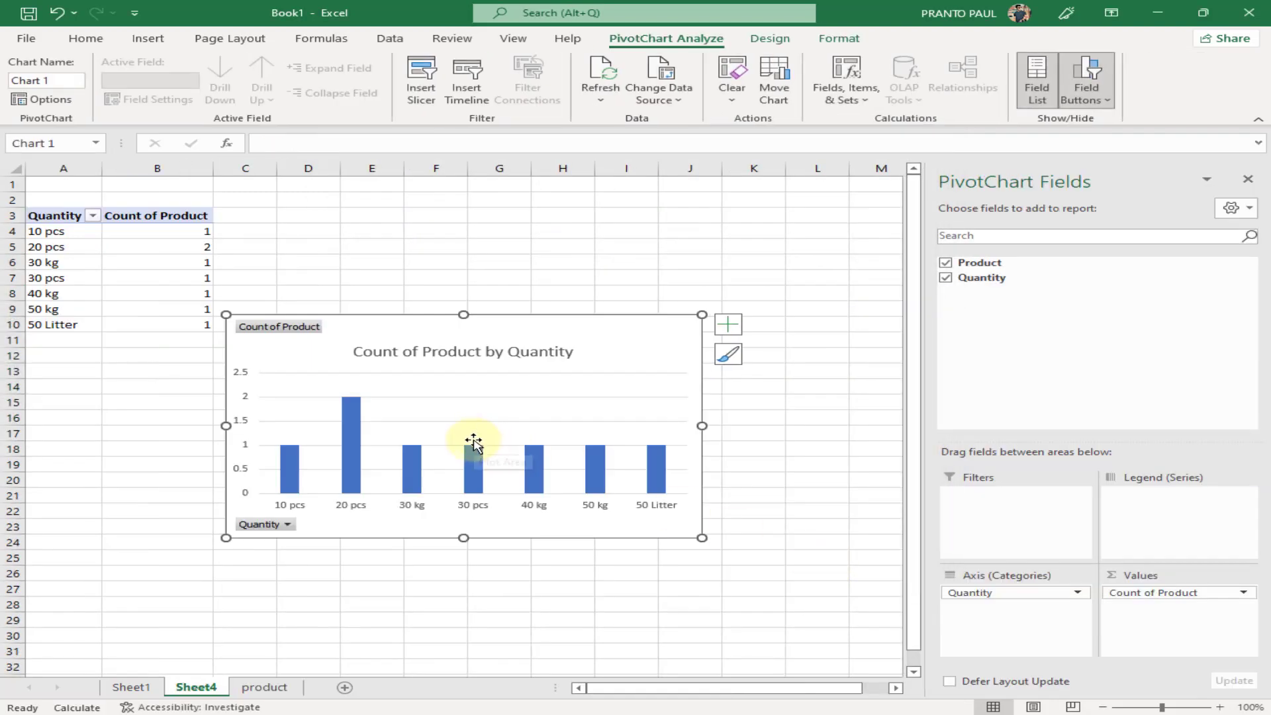
Step: Apply the third chart style to the Count of Product by Quantity chart and close the PivotChart Fields pane
click(770, 38)
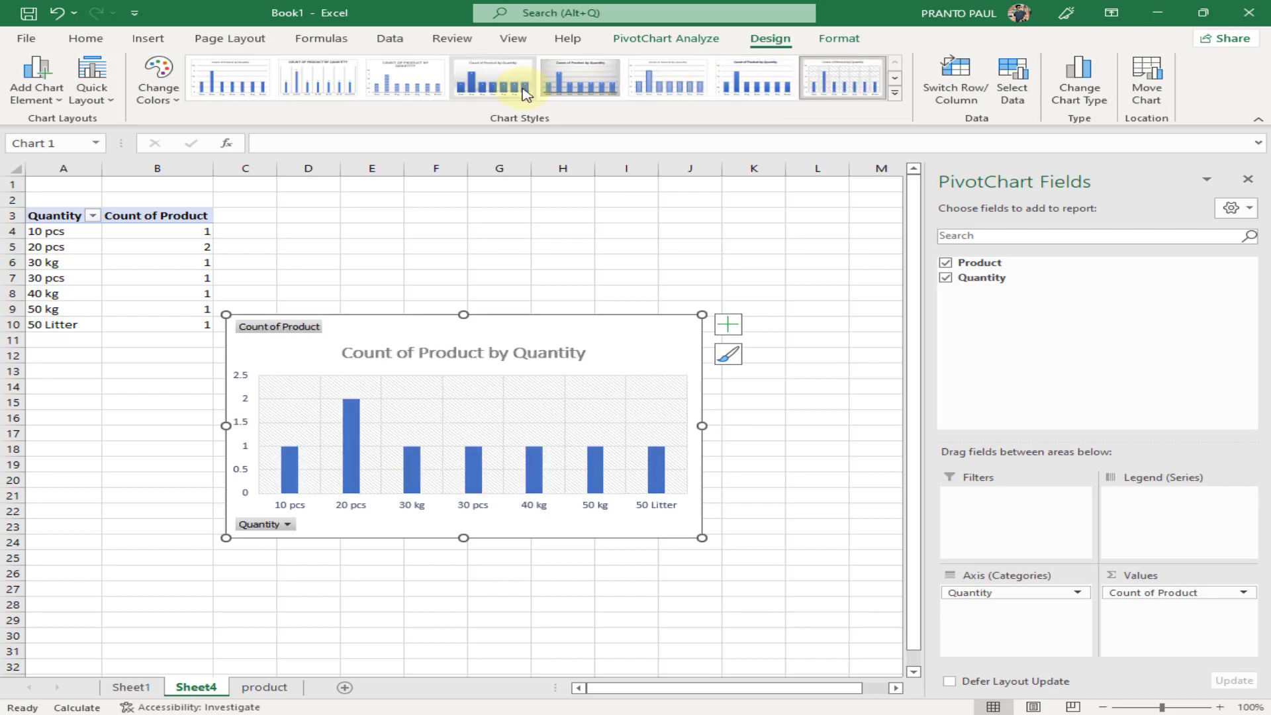
click(405, 78)
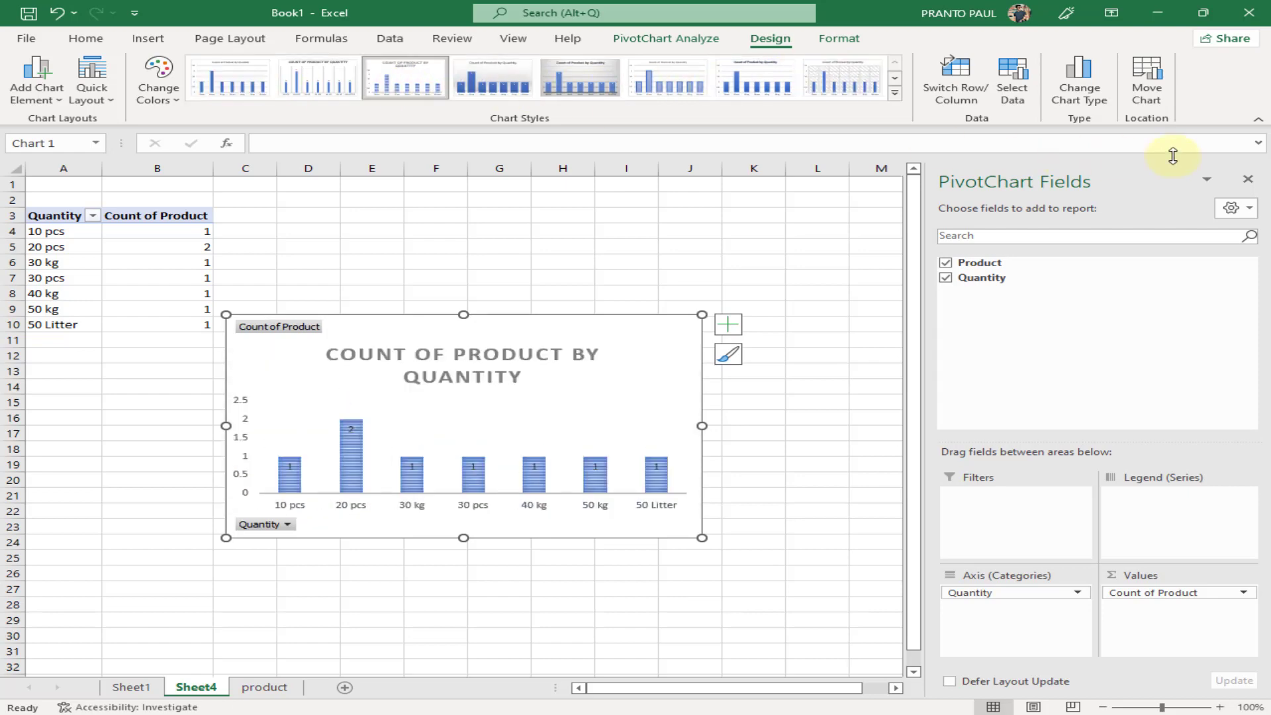
click(1248, 179)
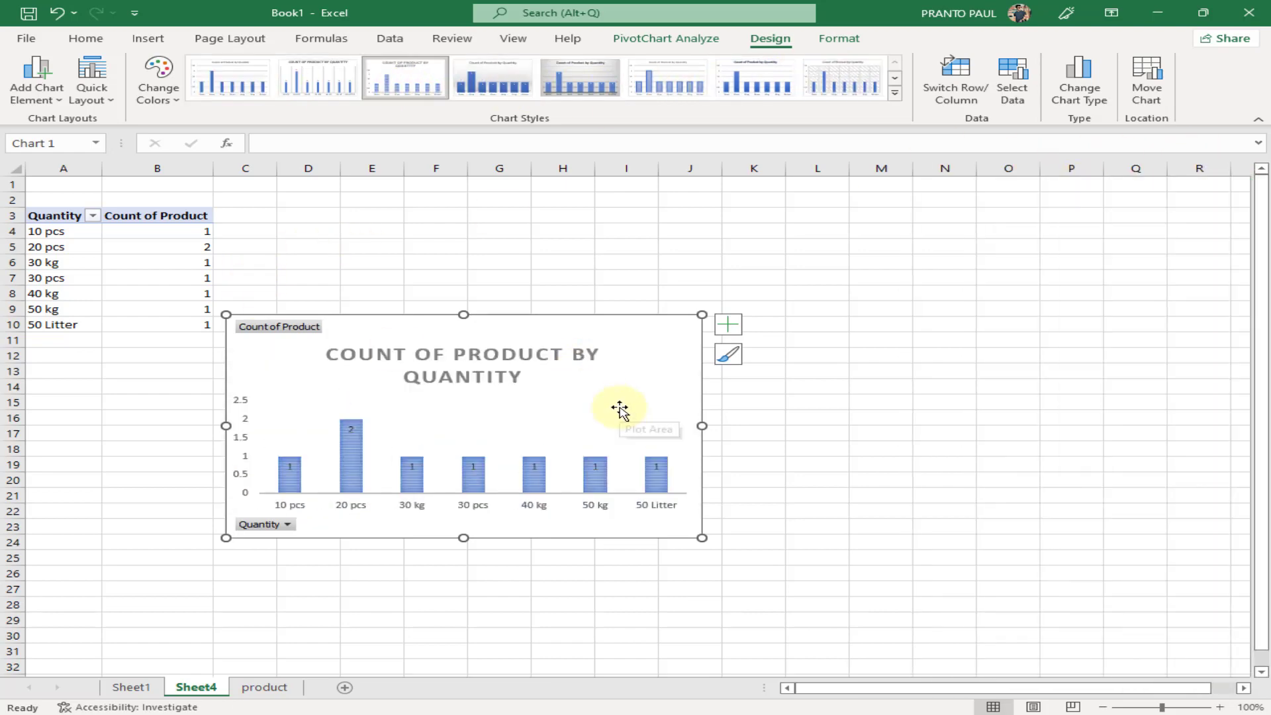
Step: Undo the chart style changes and the last QR code deletion, and return to the product sheet
key(ctrl+z)
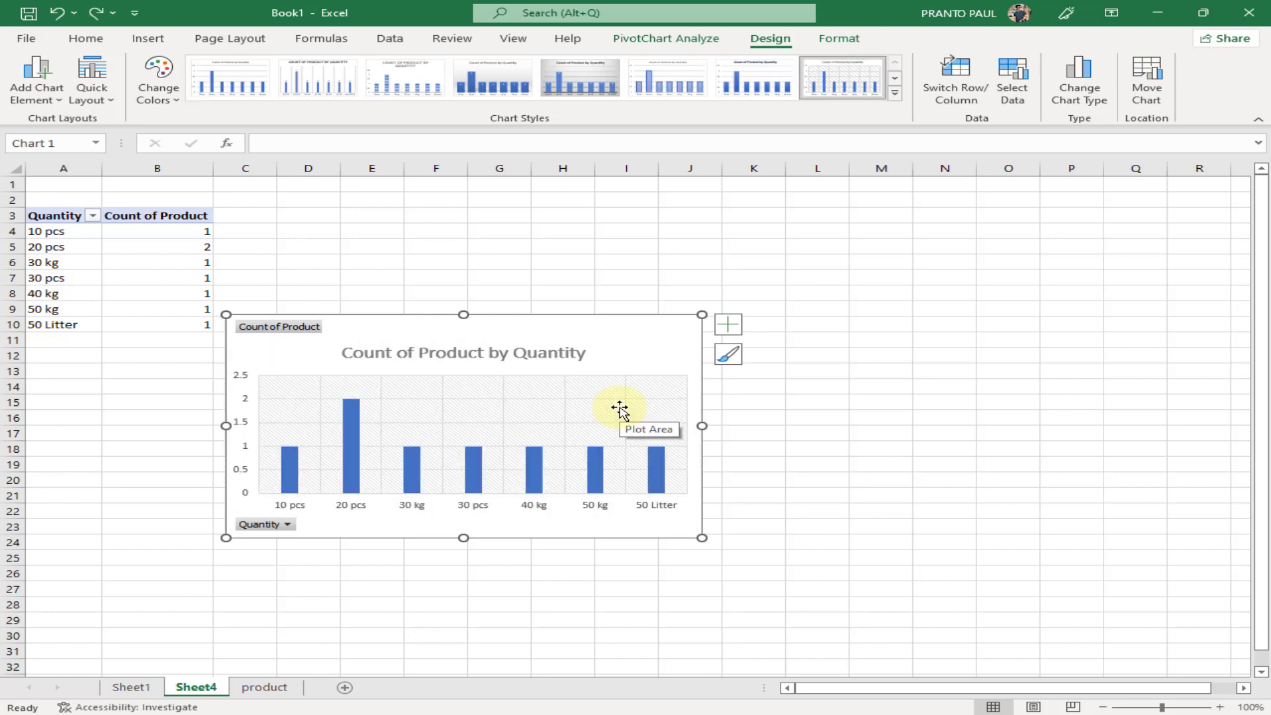
key(ctrl+Page_Up)
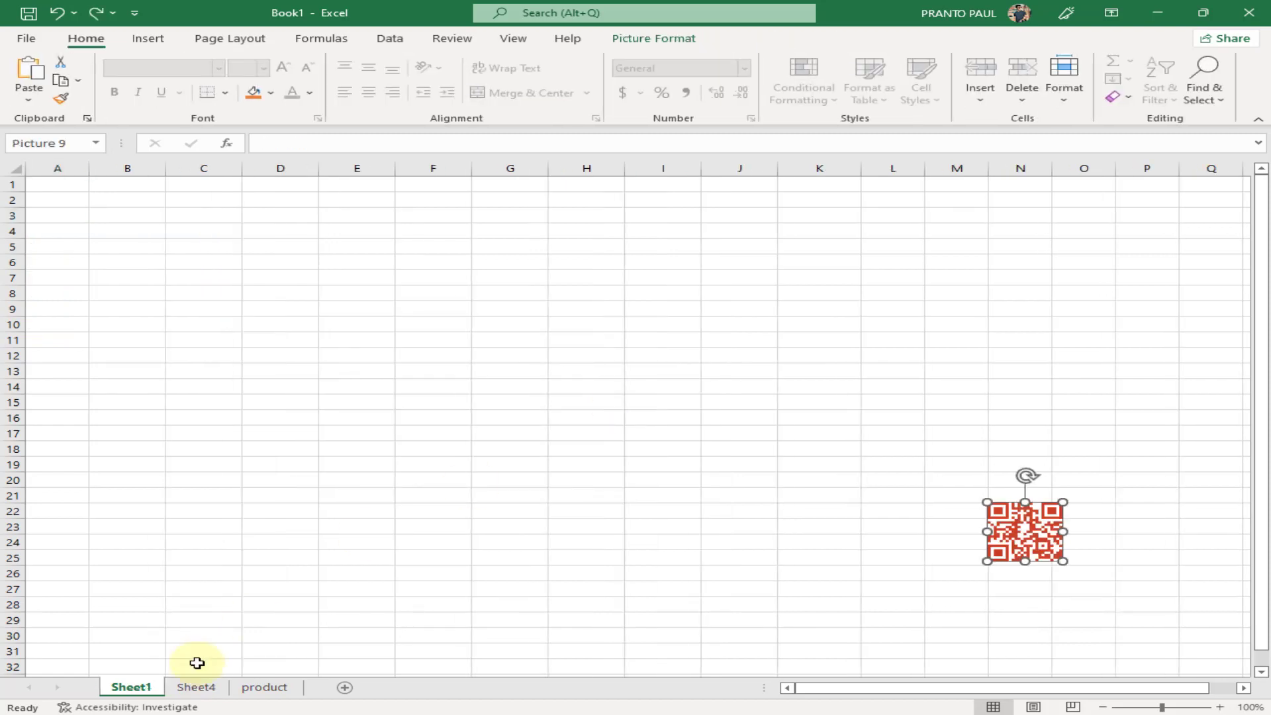
click(263, 686)
click(509, 556)
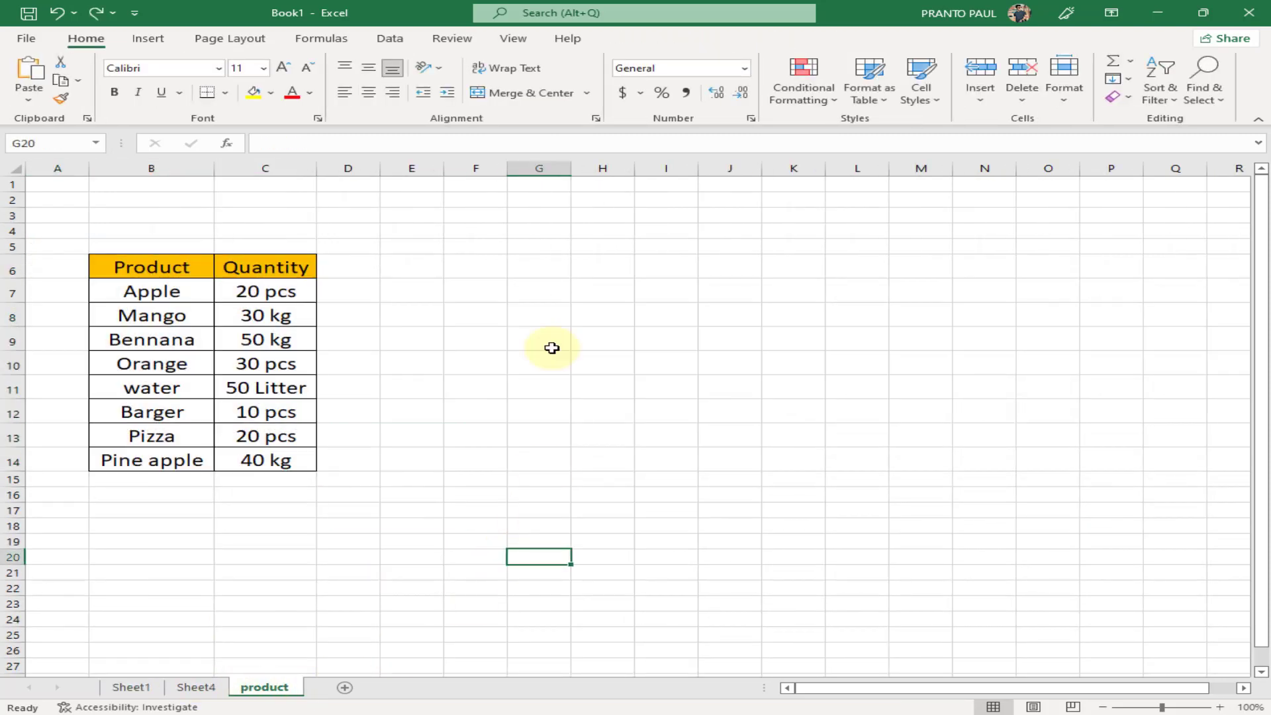
click(147, 38)
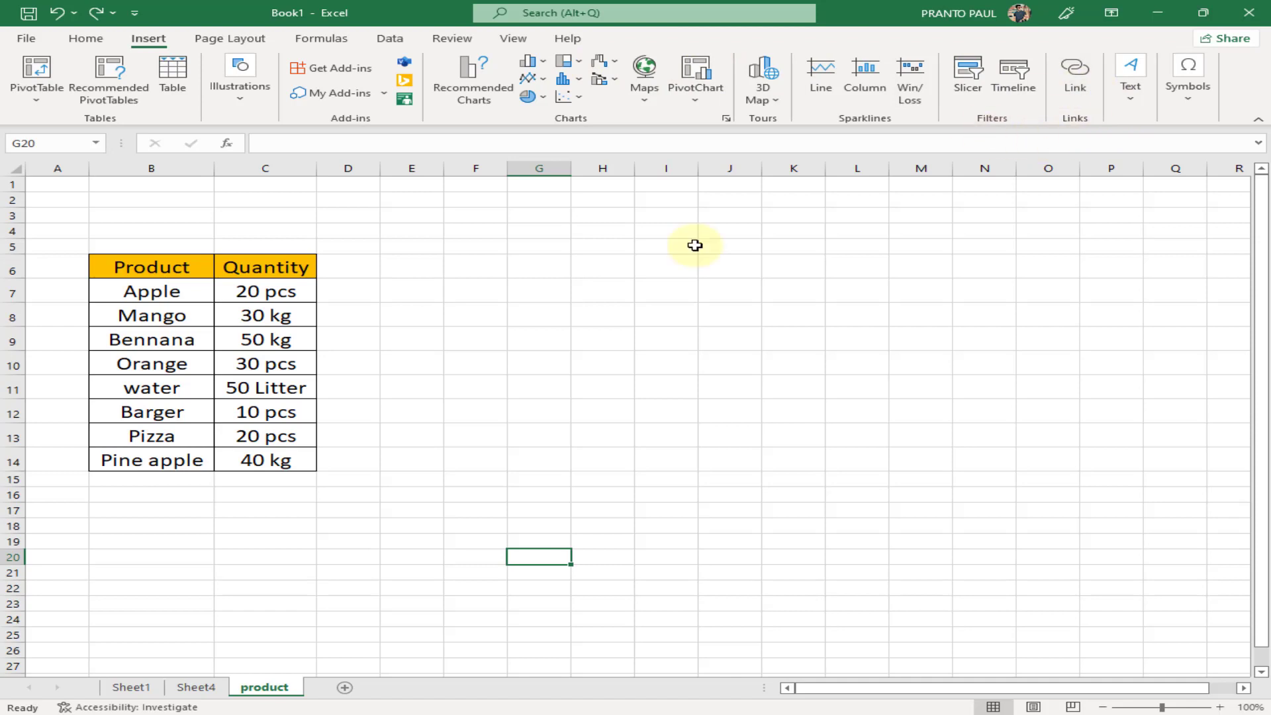
Step: Delete the QR code picture at N22:O25 on Sheet1
click(129, 689)
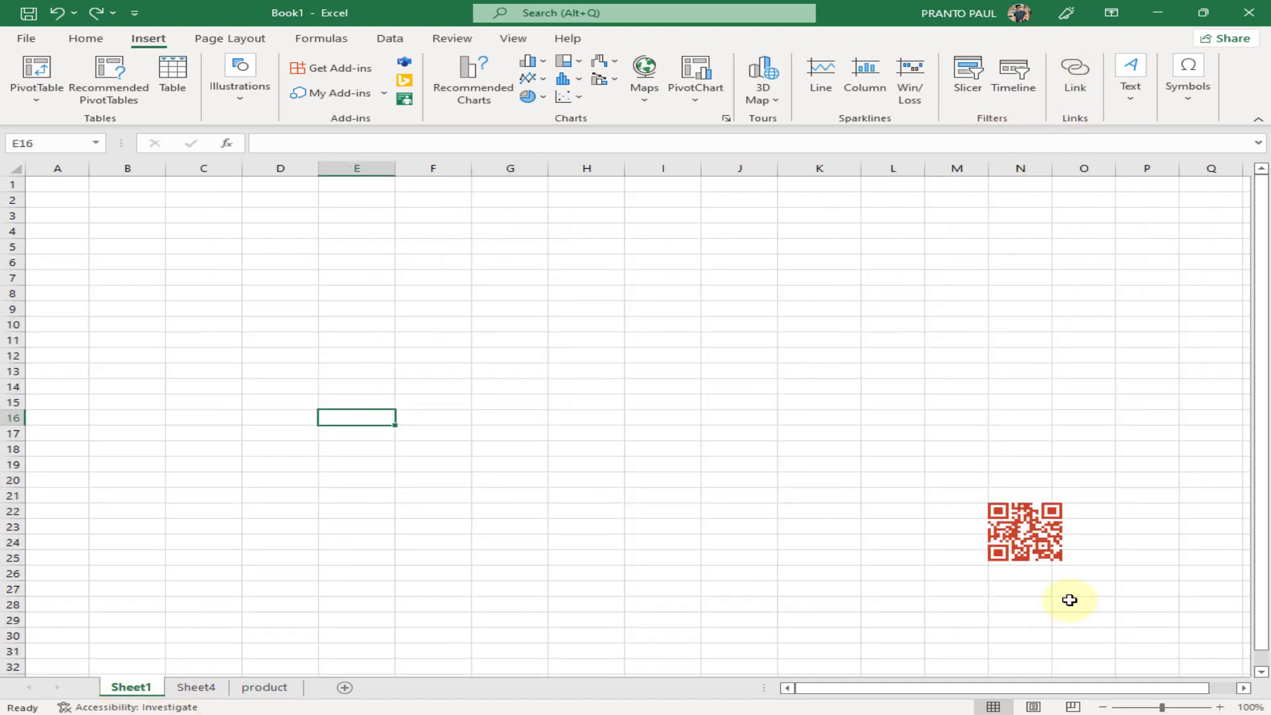
click(989, 519)
key(Escape)
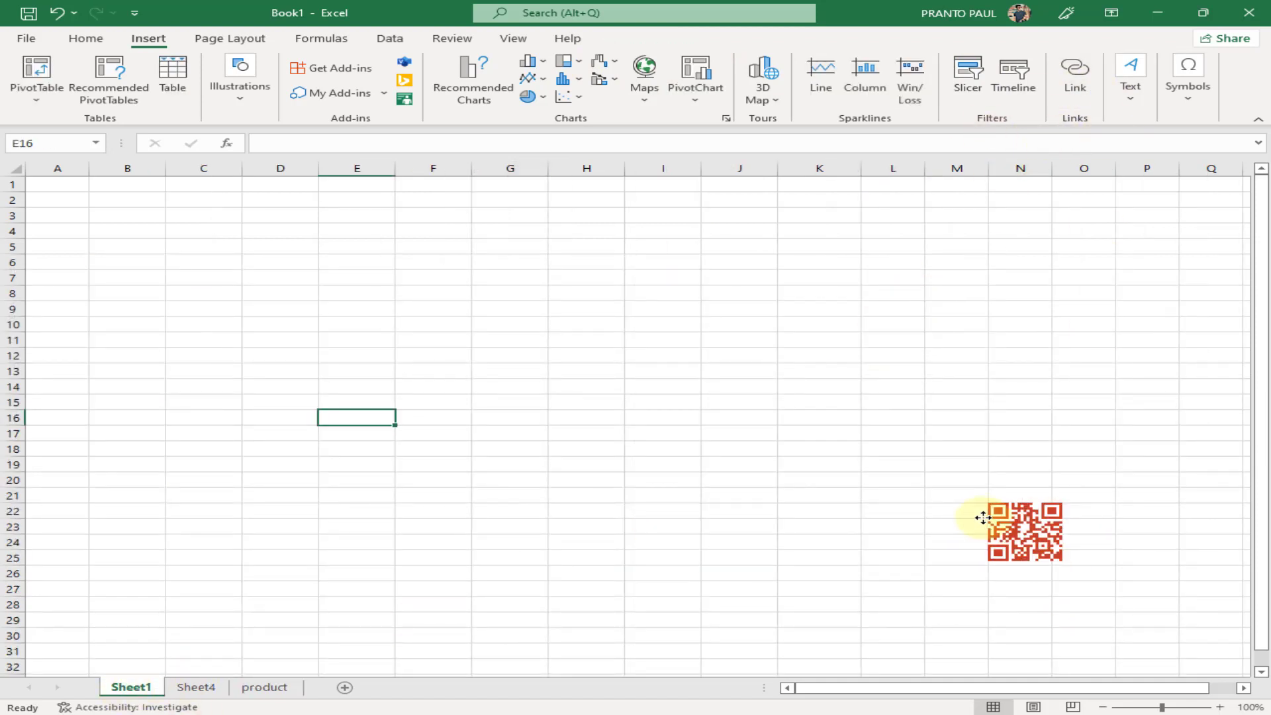
click(1007, 543)
key(Delete)
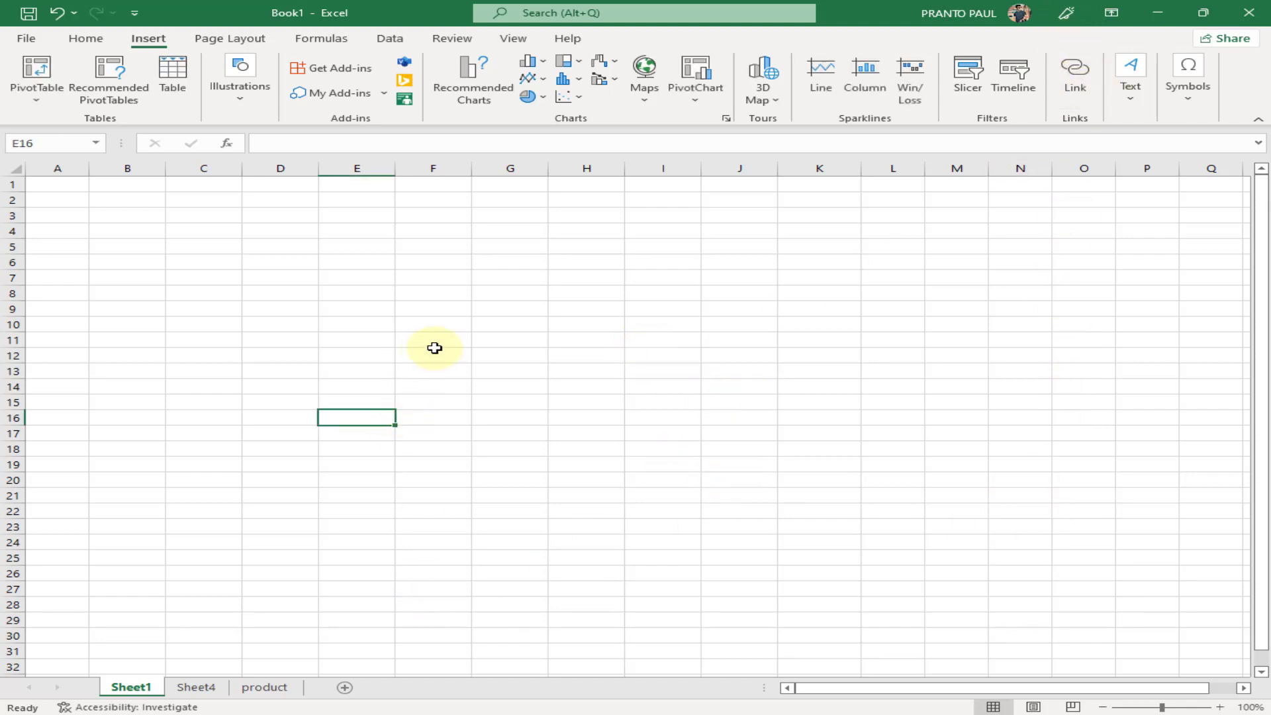
Step: Enter 123 in cell F10 of Sheet1 and undo the entry
click(435, 317)
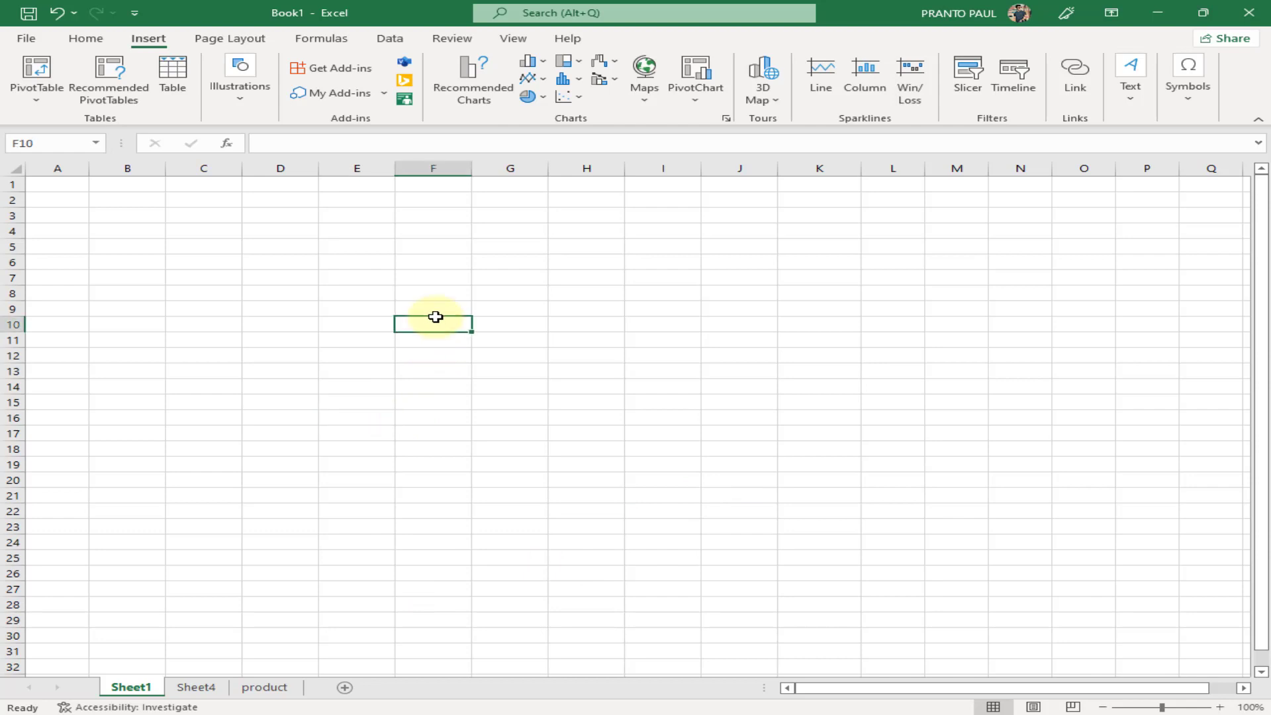
text(1)
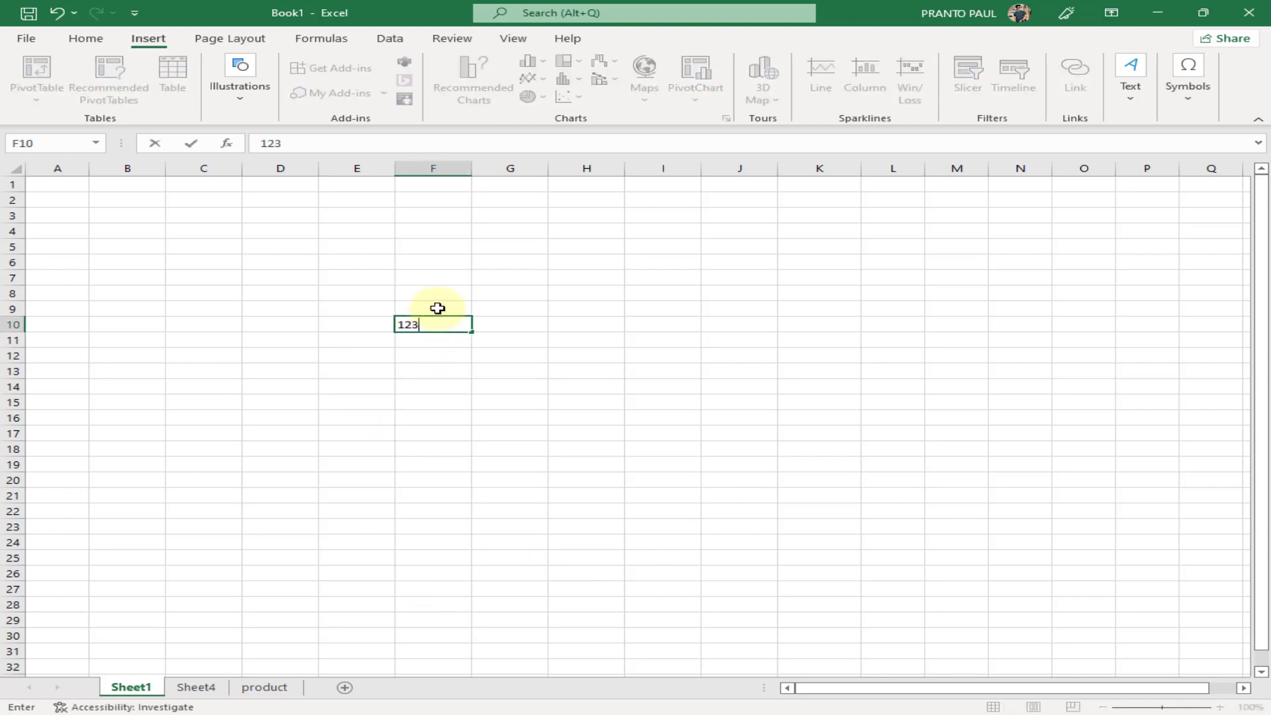
text(23)
key(Tab)
click(460, 323)
click(57, 13)
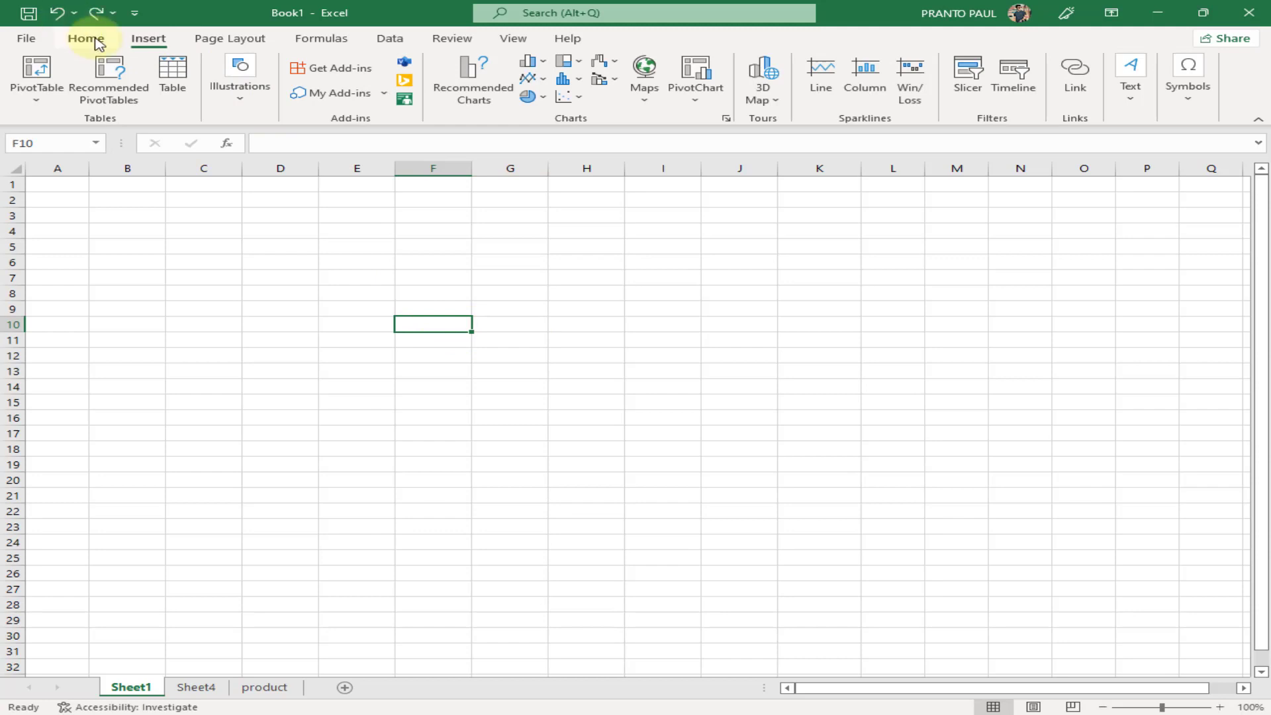
click(96, 41)
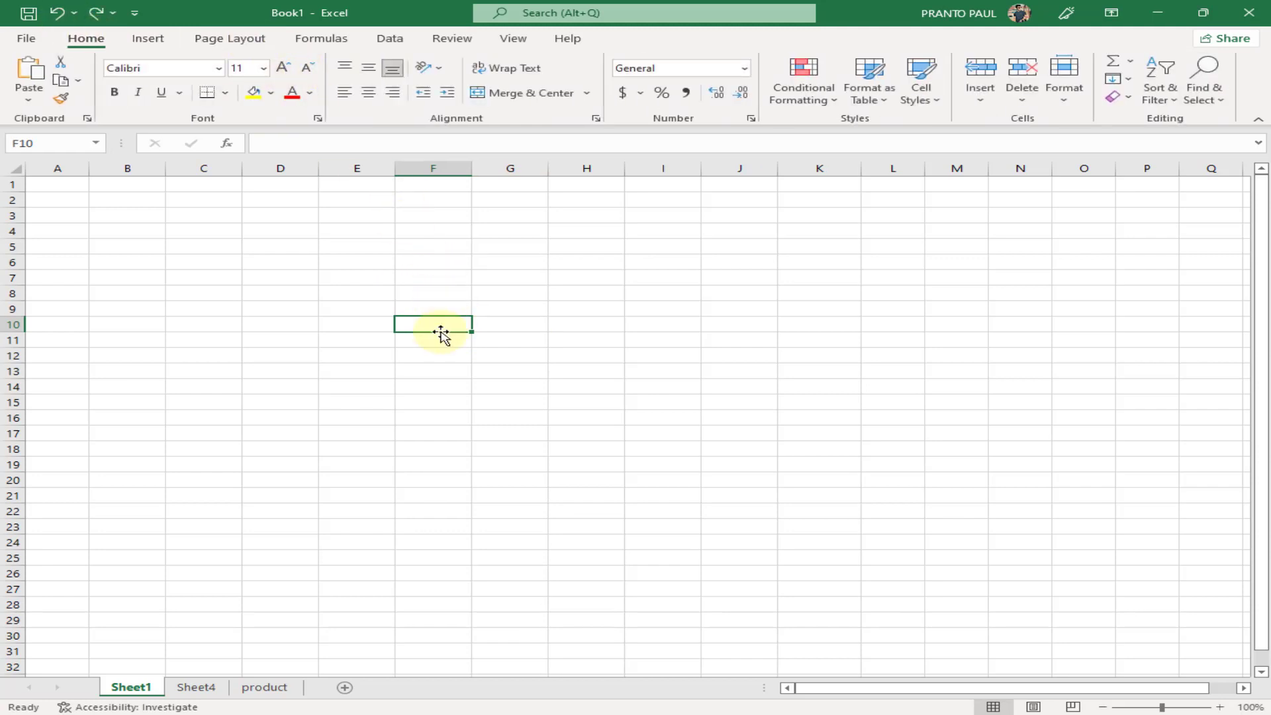
Step: Enter 123 in cell F10 of Sheet1 and centre it horizontally and vertically
text(123)
key(Return)
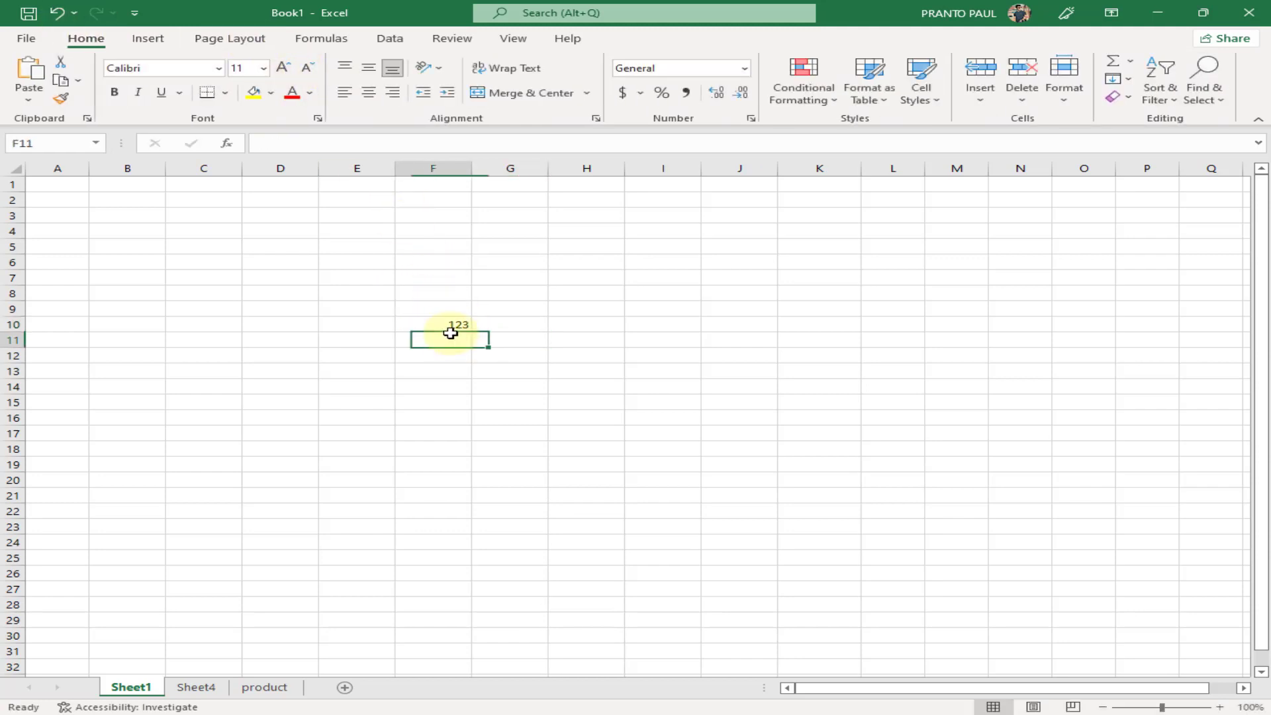
click(443, 324)
click(370, 92)
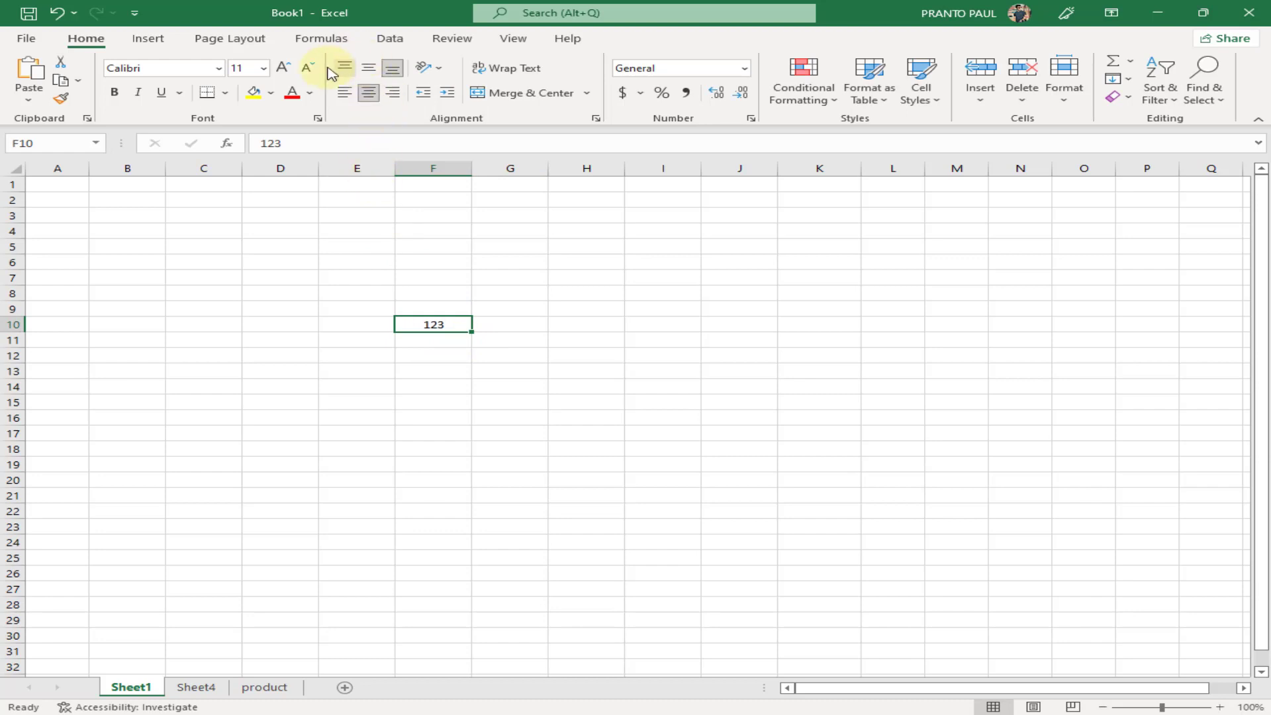
click(367, 68)
Step: Enlarge the font of cell F10 by five size increments and fill the cell yellow
click(283, 67)
click(283, 67)
click(283, 67)
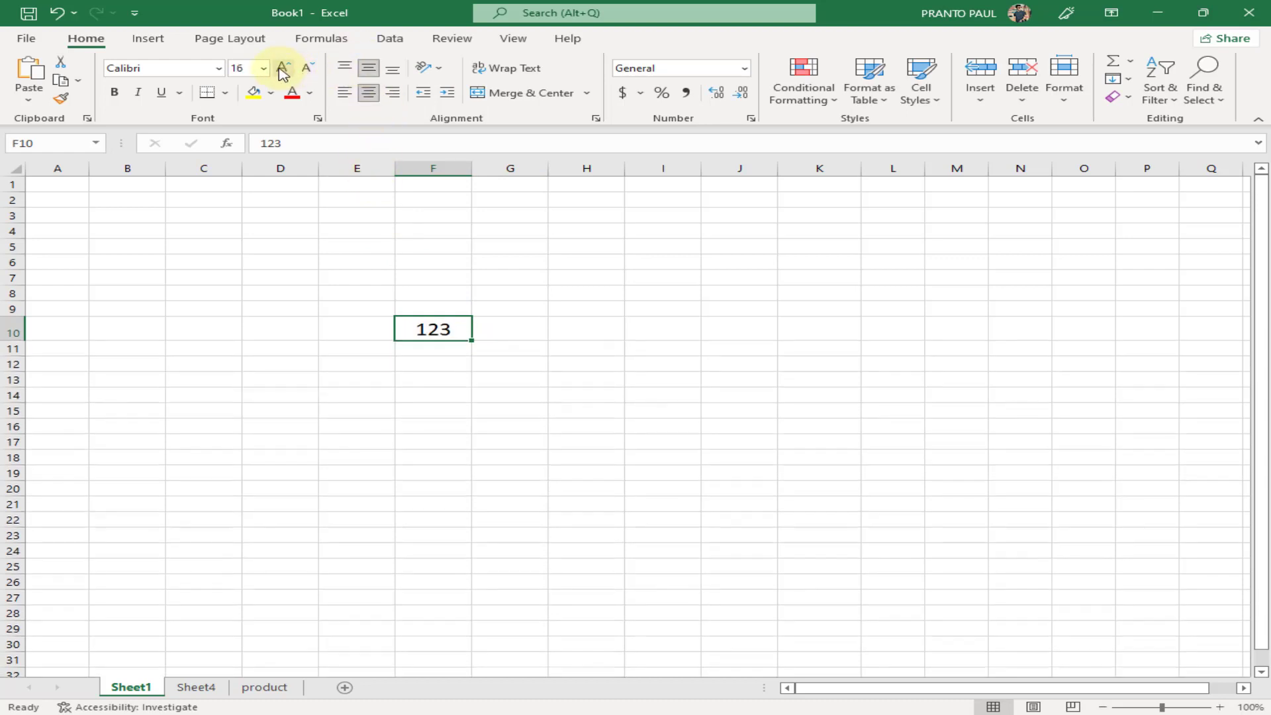
click(284, 66)
click(283, 67)
click(254, 92)
click(506, 384)
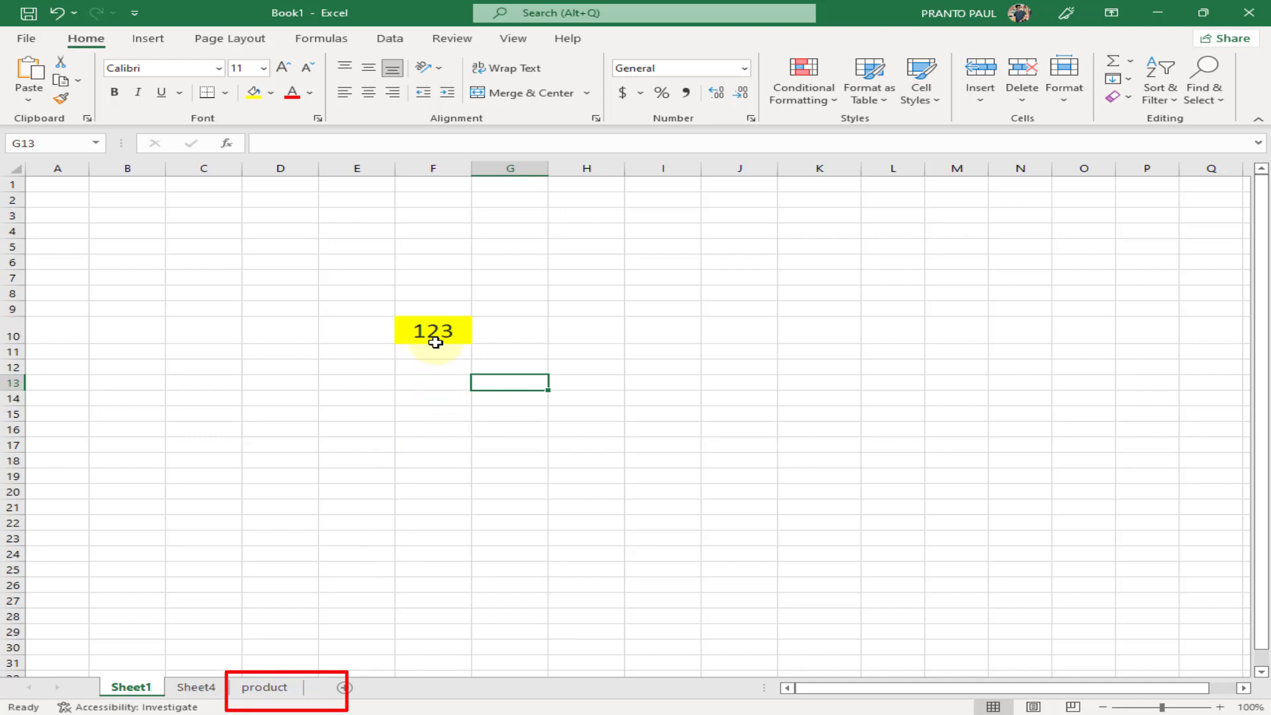
Step: View the product and Sheet4 worksheets and return to Sheet1
click(262, 688)
click(202, 687)
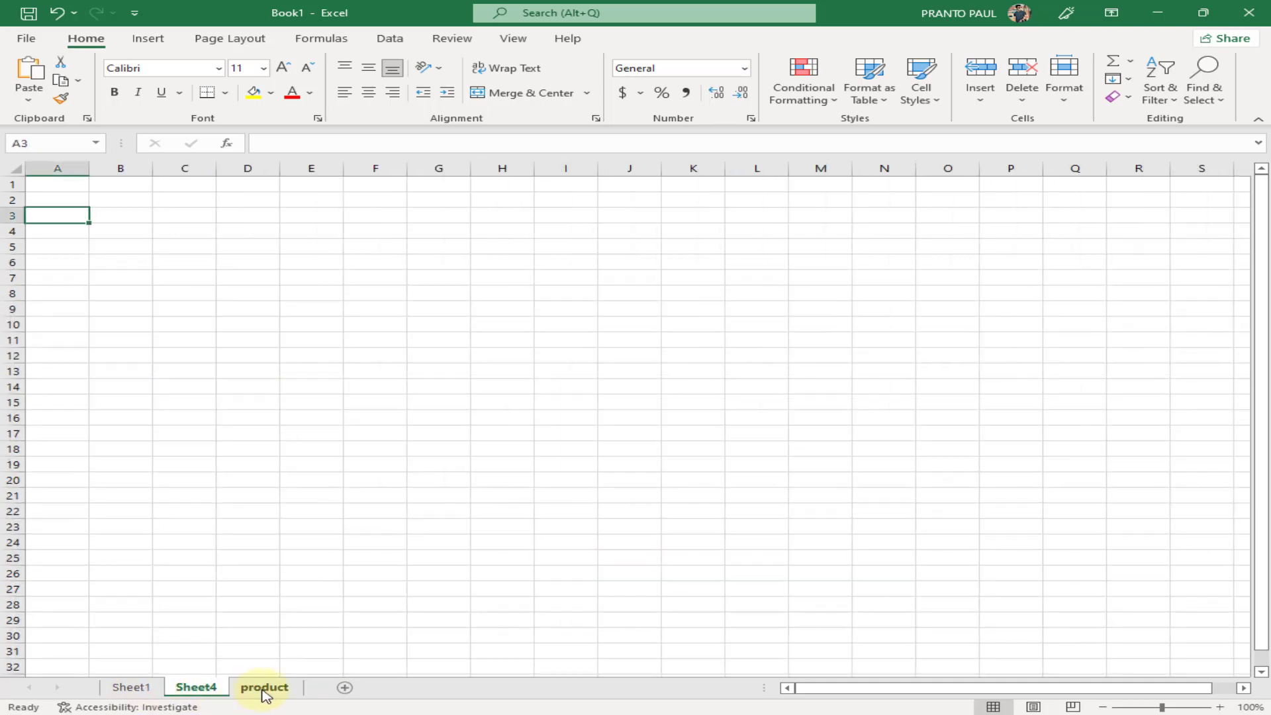
click(264, 688)
click(129, 688)
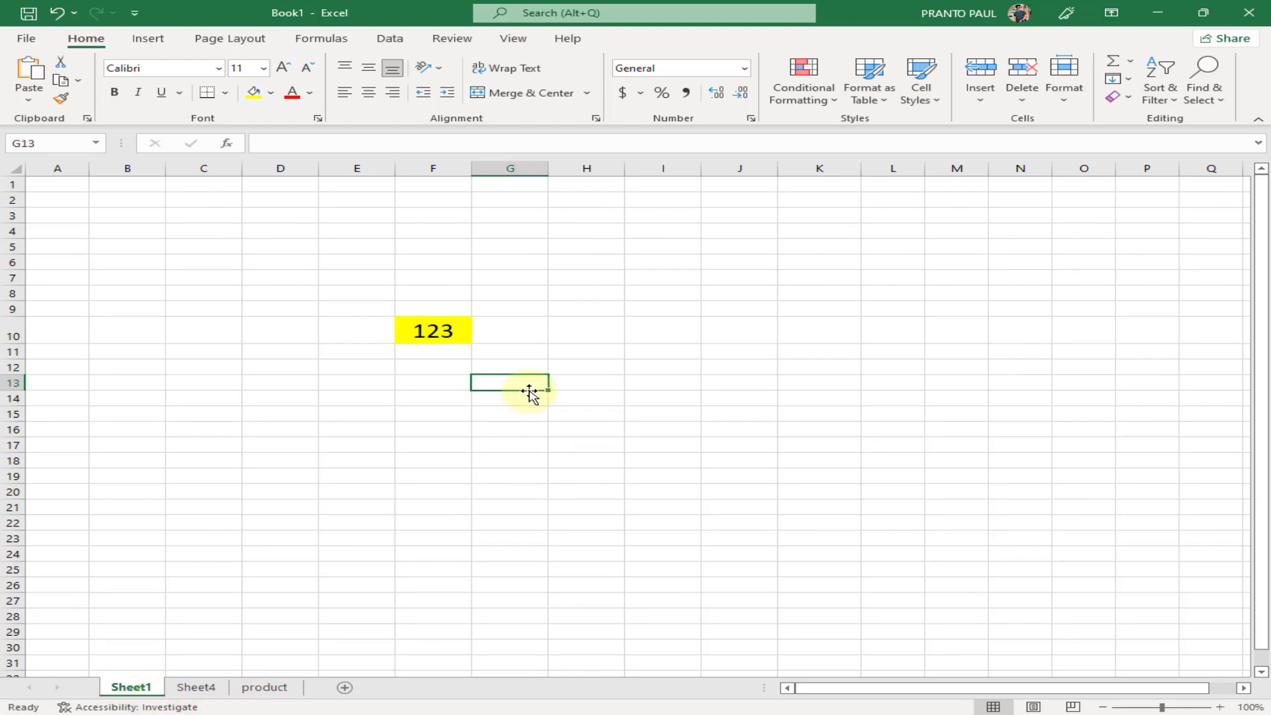
Step: Insert a hyperlink on cell F10 that links to cell A1 of the product sheet in this document
click(434, 332)
click(162, 41)
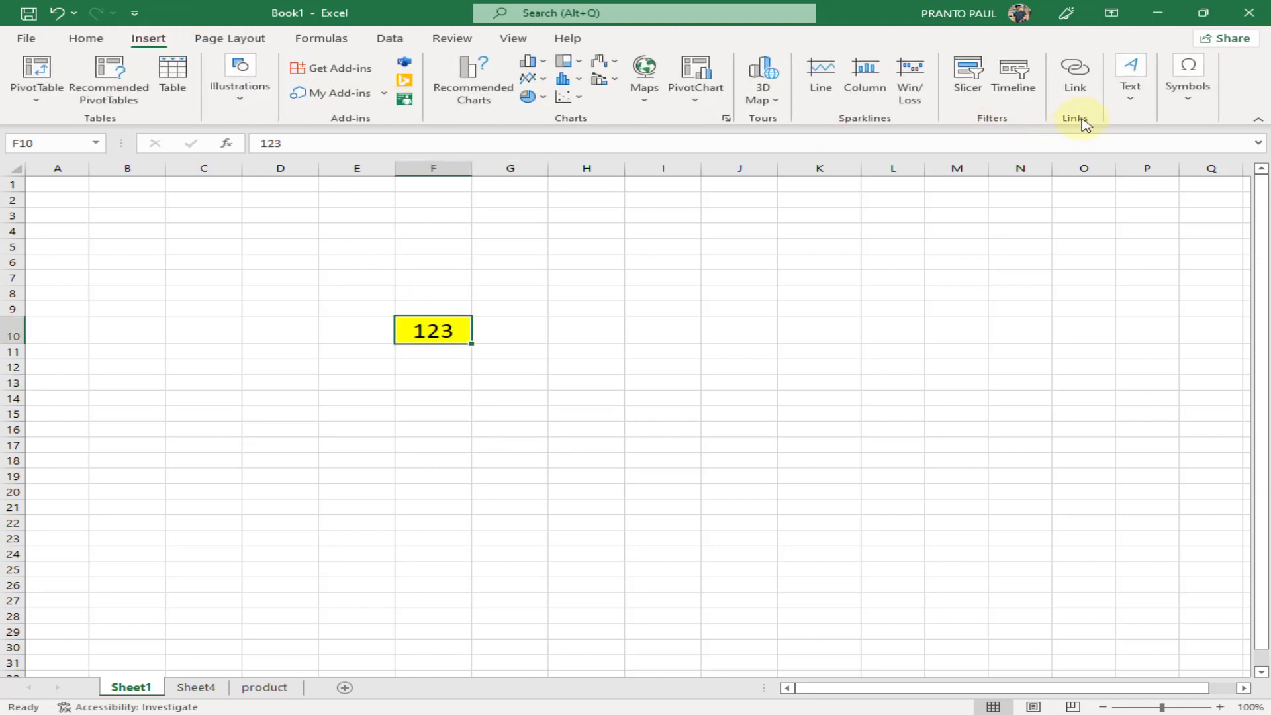
click(1083, 87)
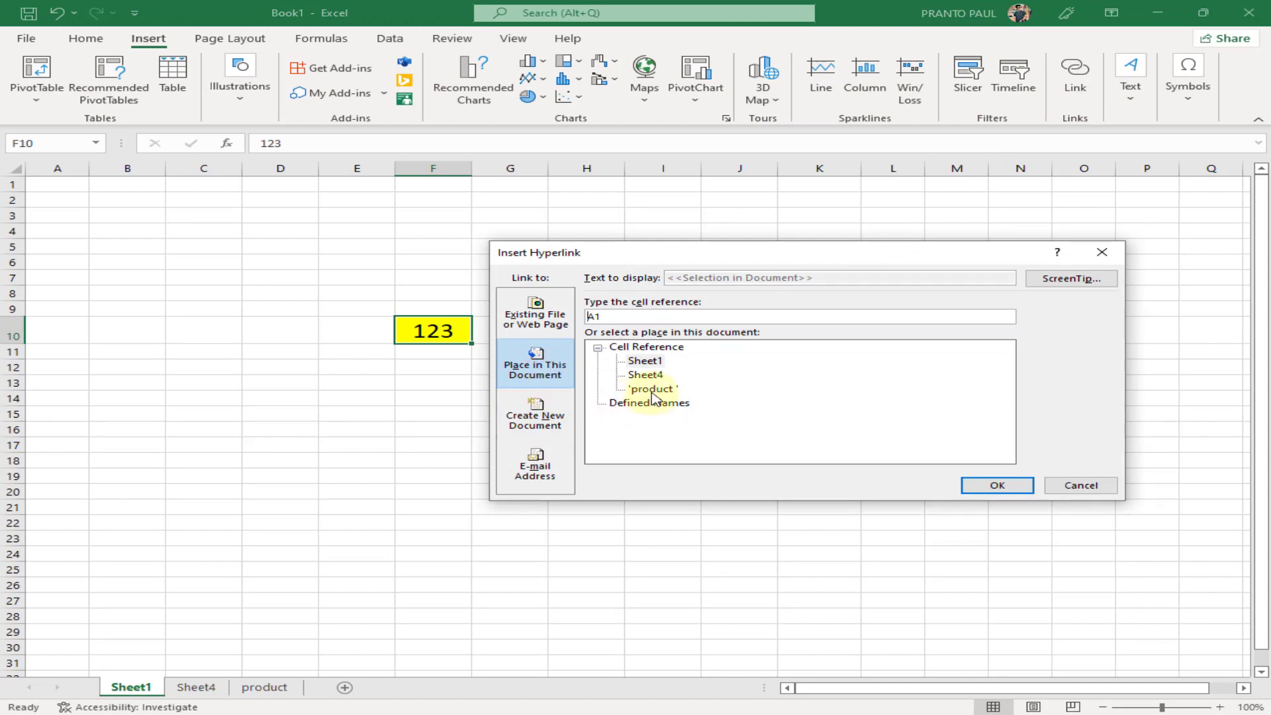
click(652, 390)
click(1013, 487)
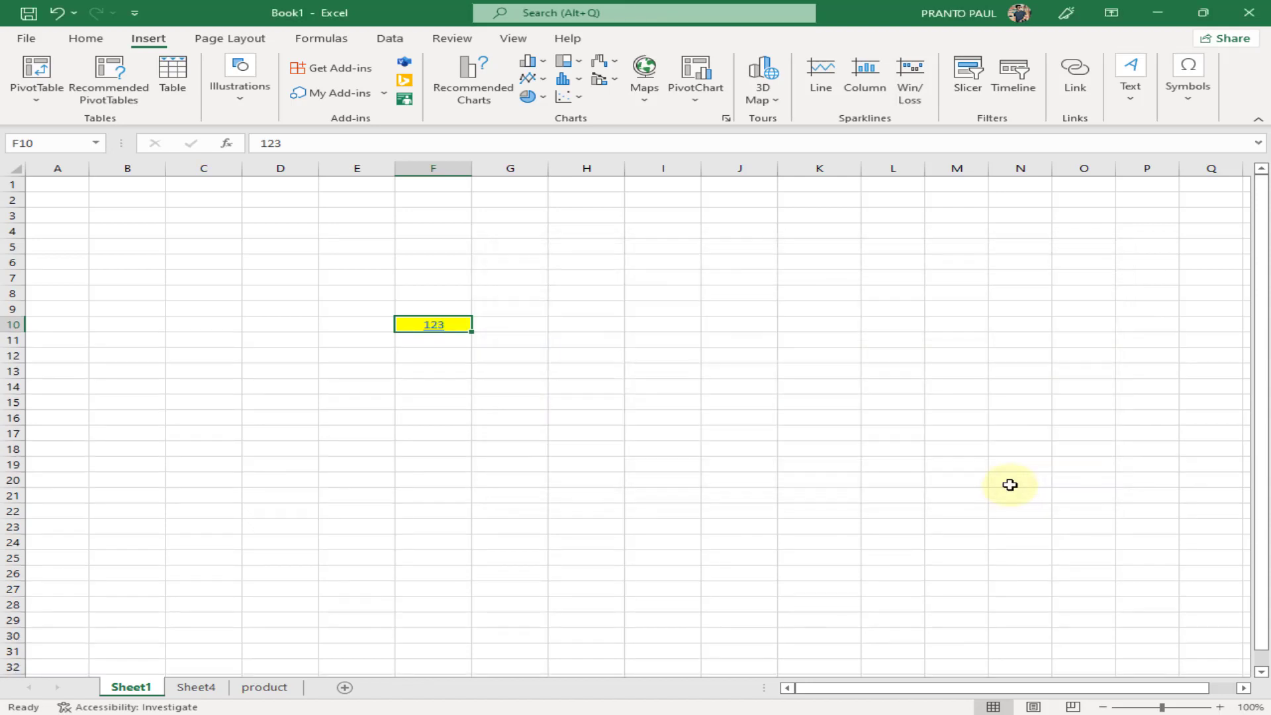
Step: Follow the hyperlink in cell F10 to the product sheet and return to Sheet1
click(1032, 509)
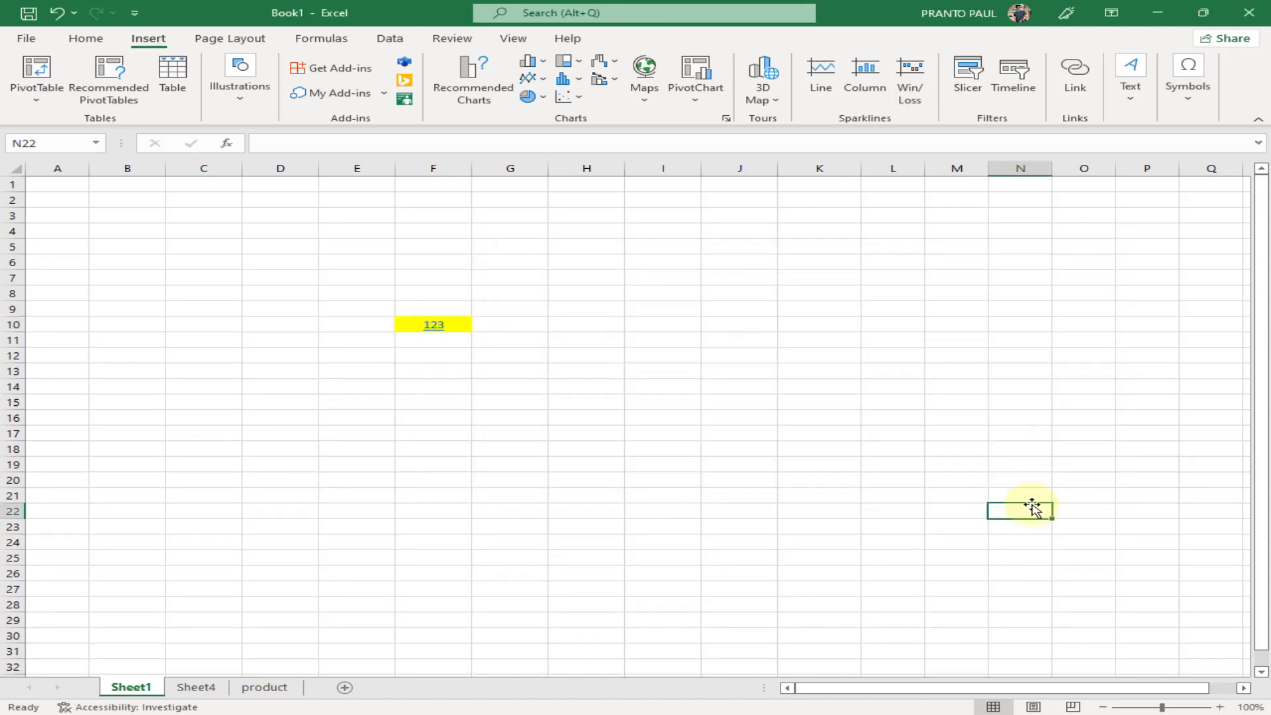
click(434, 328)
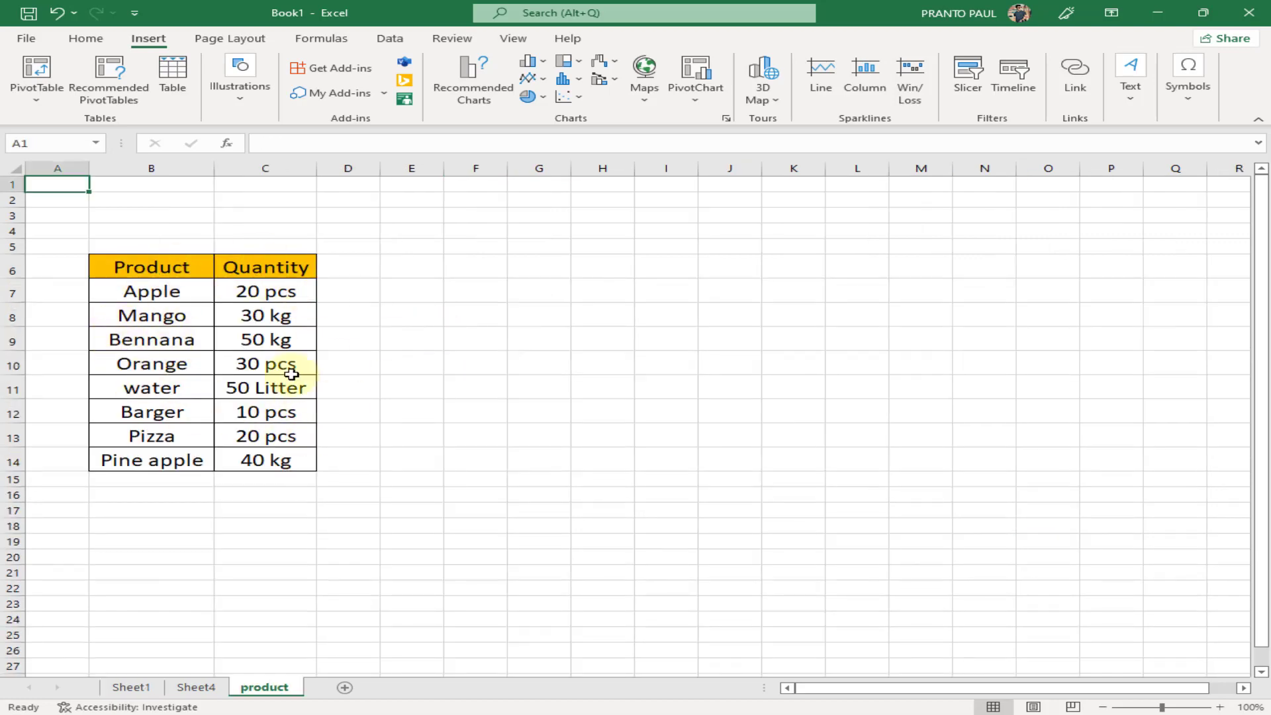
click(132, 688)
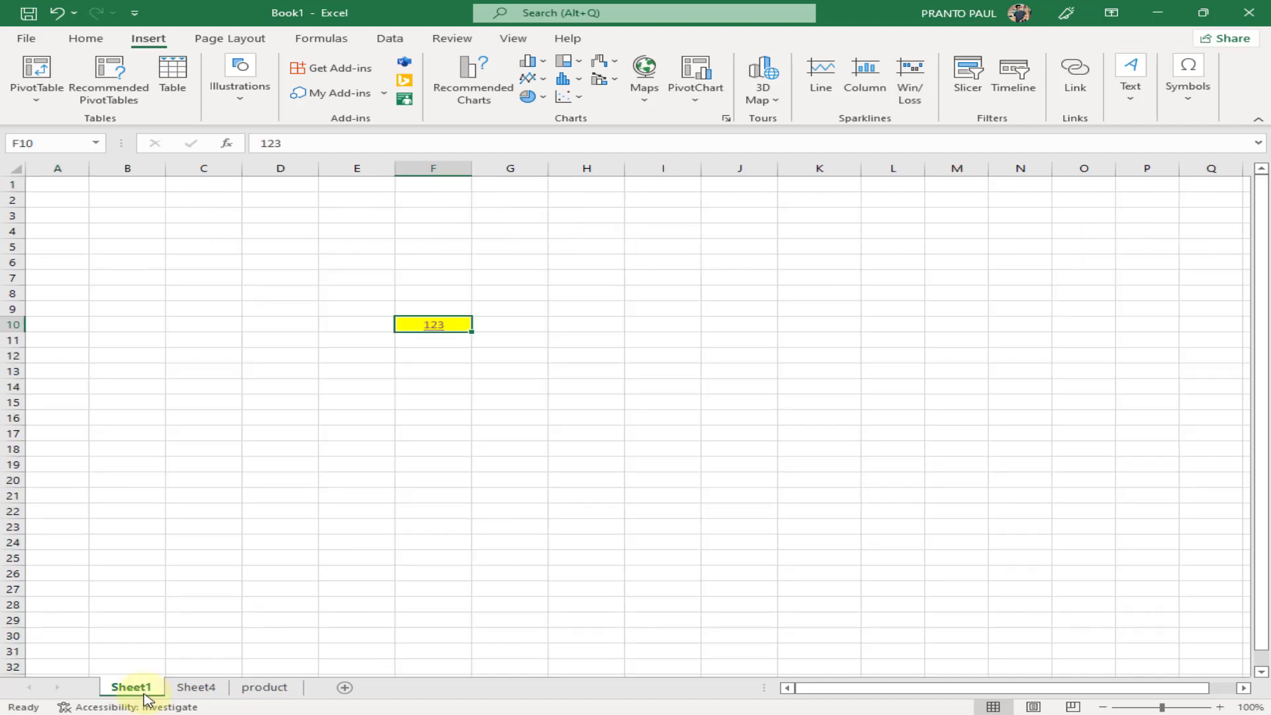
Step: Draw an empty text box on Sheet1 covering about I7:M16
click(1134, 116)
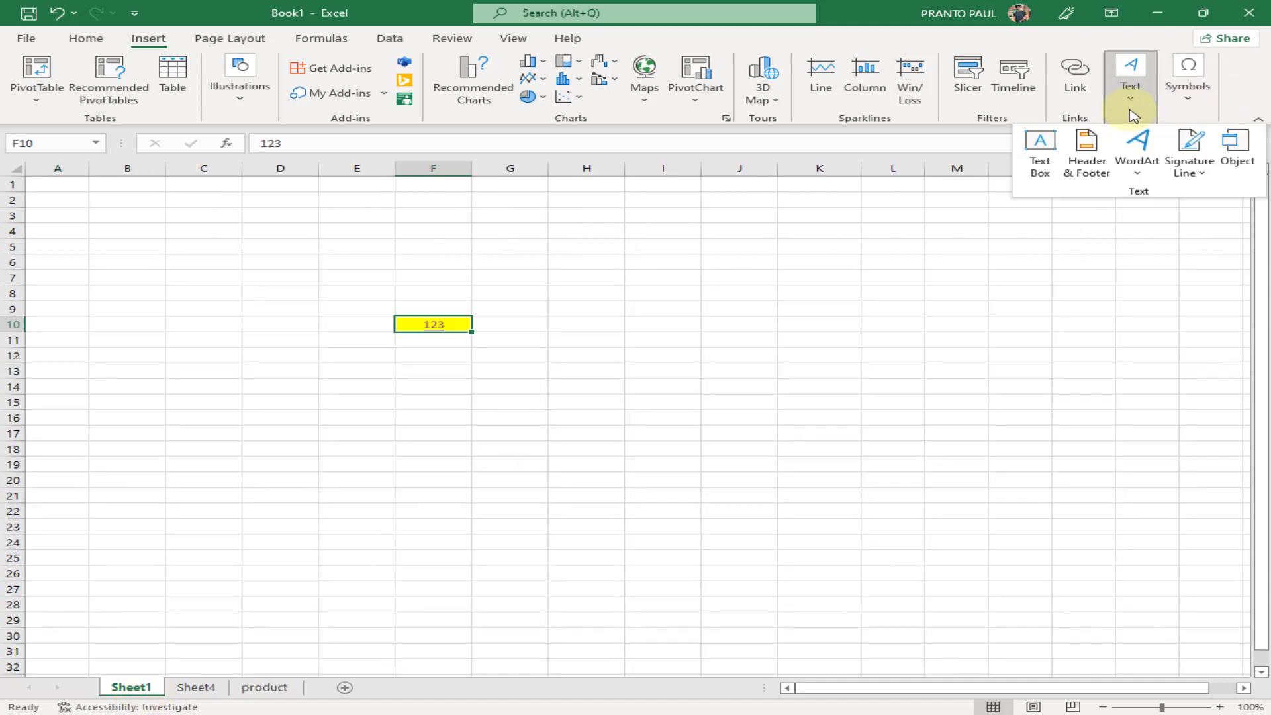
click(1036, 159)
drag(681, 268, 967, 420)
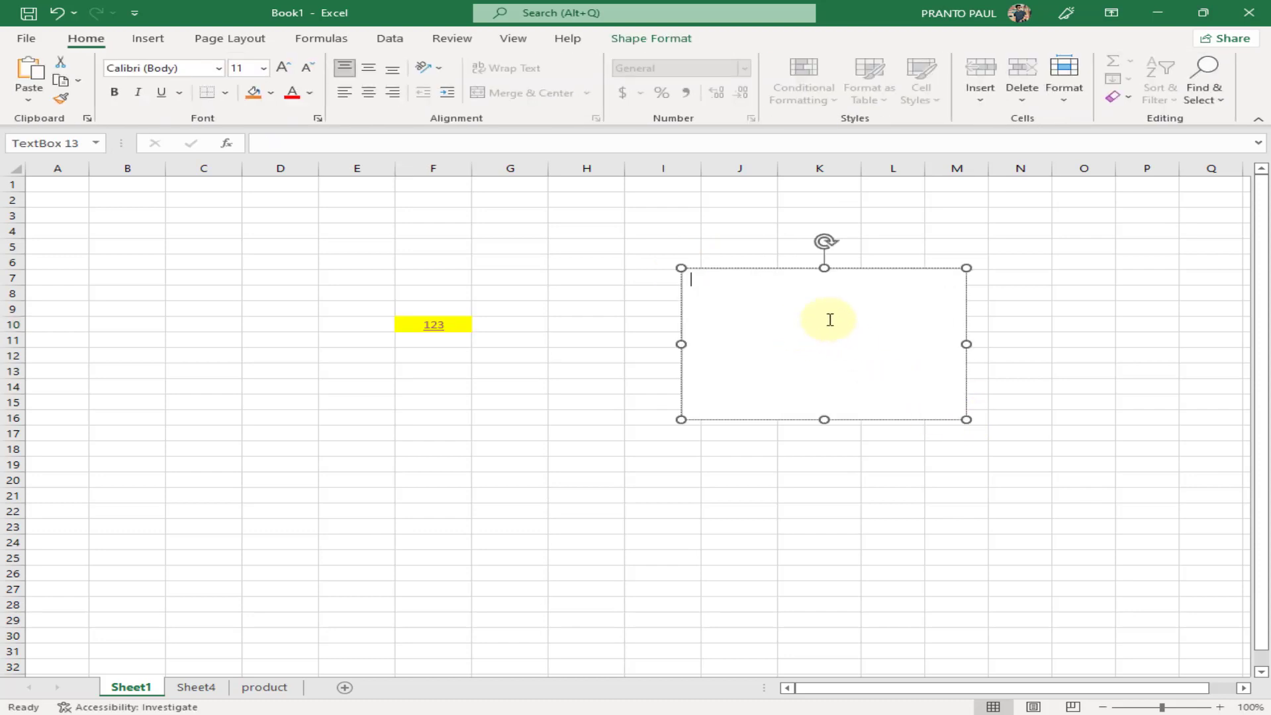
Step: Insert WordArt in the third row's first style with the text dfgdfgdfgfd and move it above cell F10, over about D1:I5
click(148, 39)
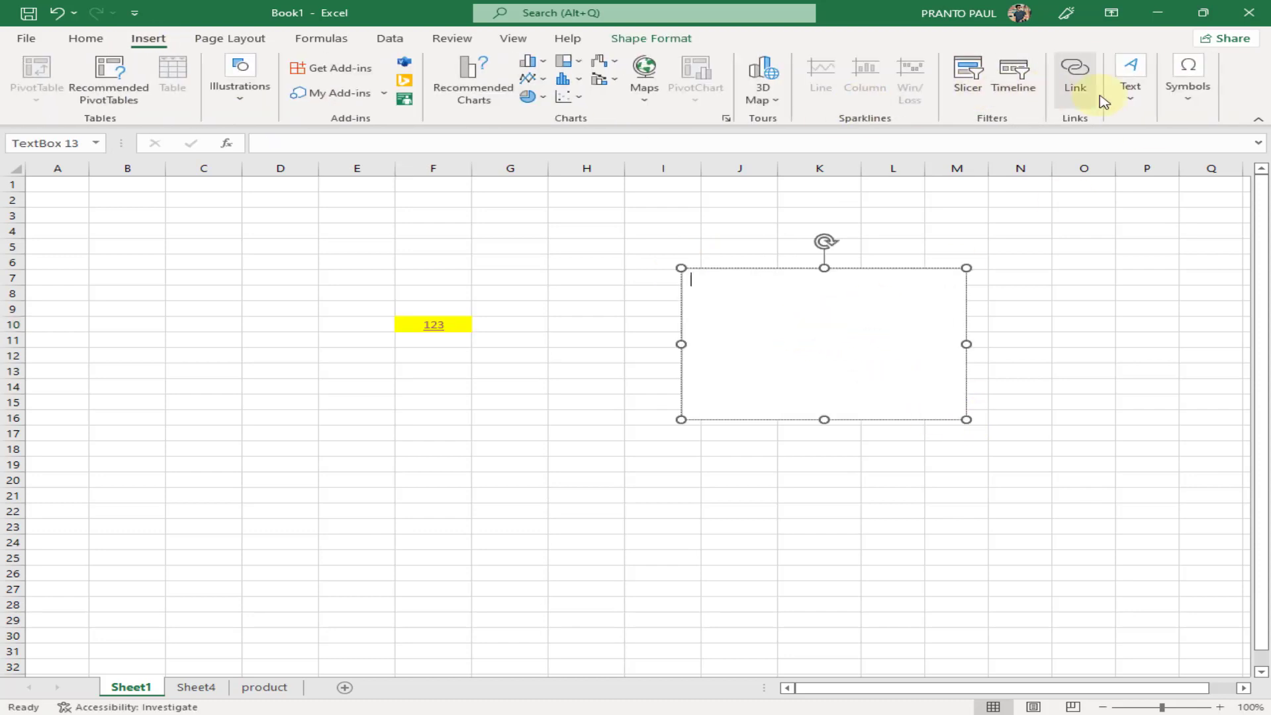
click(1119, 116)
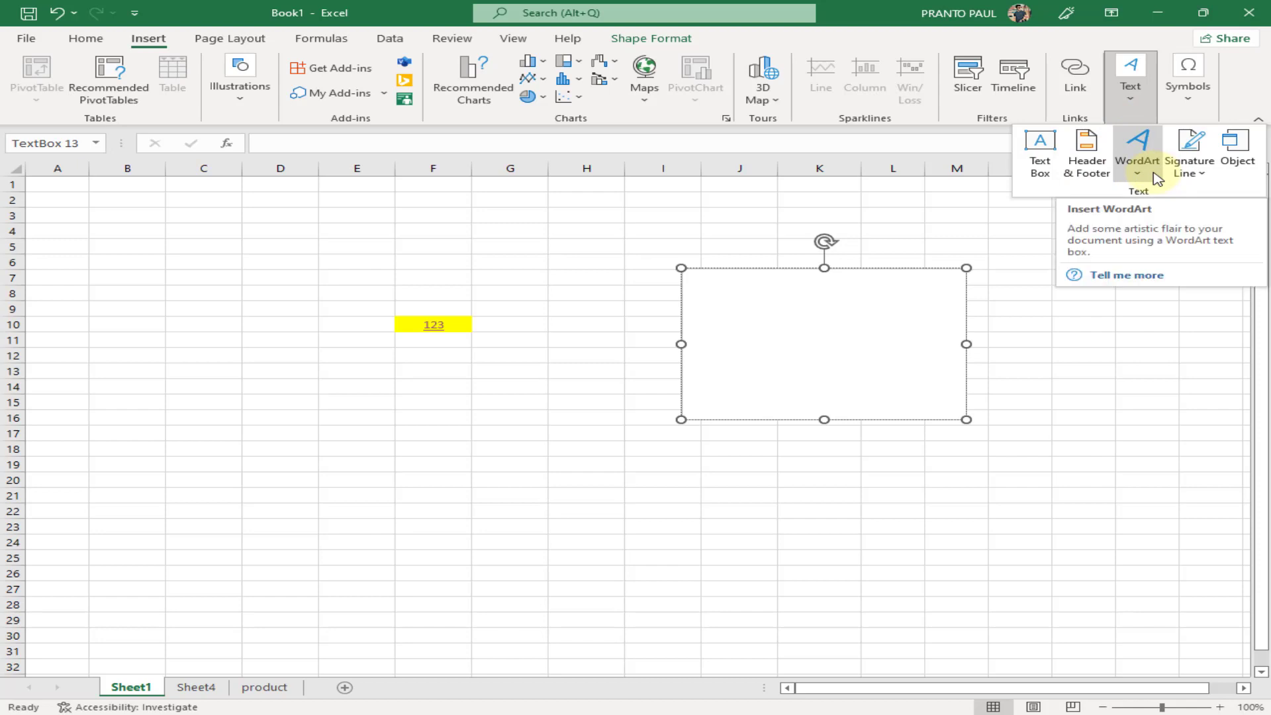
click(1137, 169)
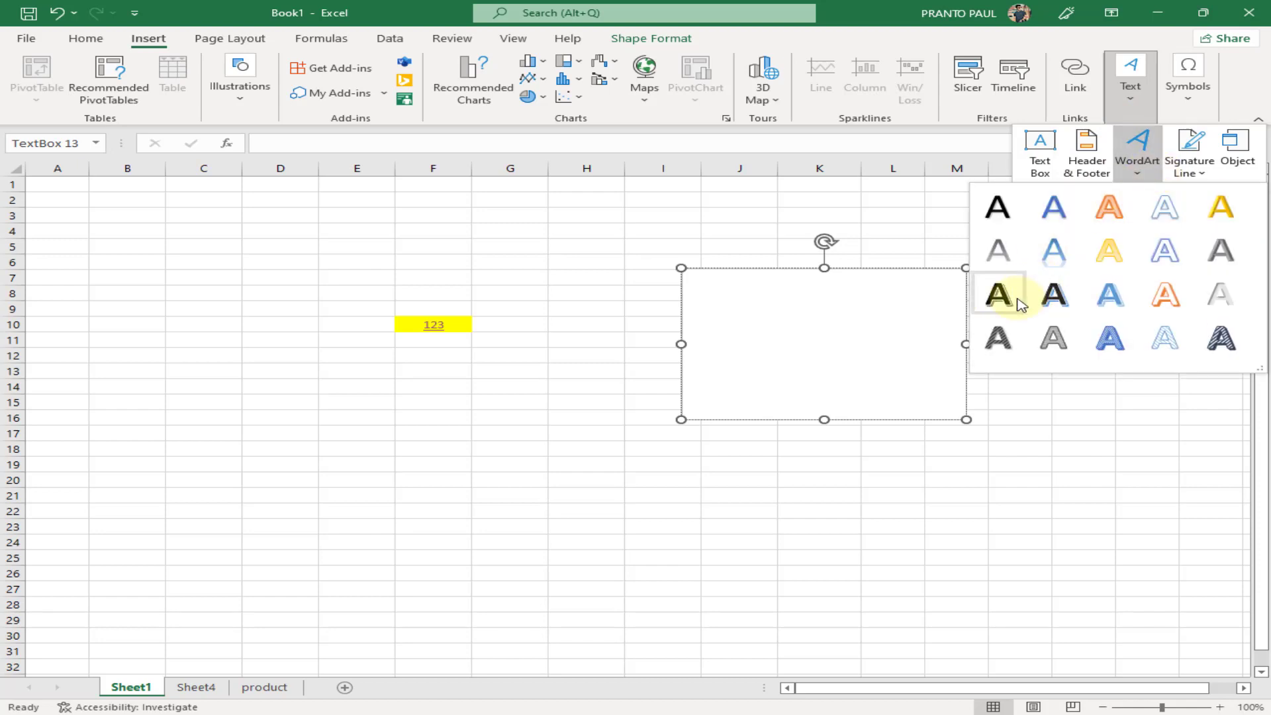
click(1001, 295)
text(dfgdfgdfgfd)
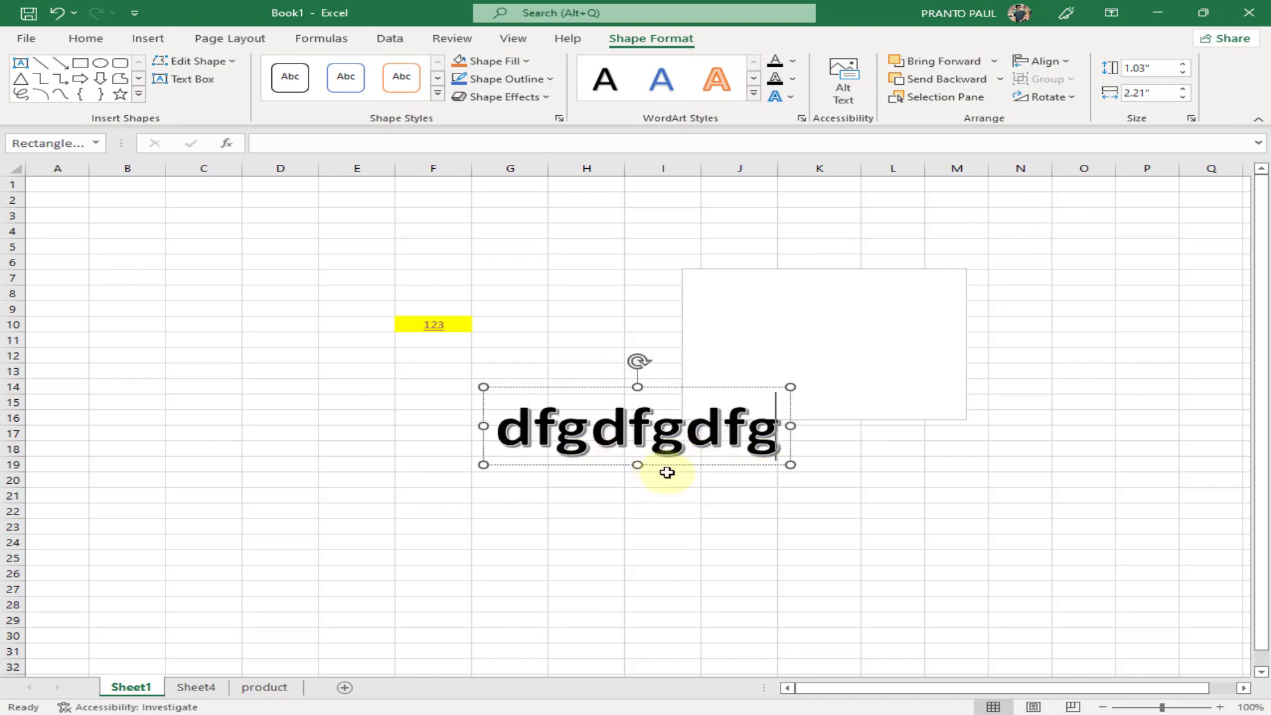
click(672, 469)
click(760, 454)
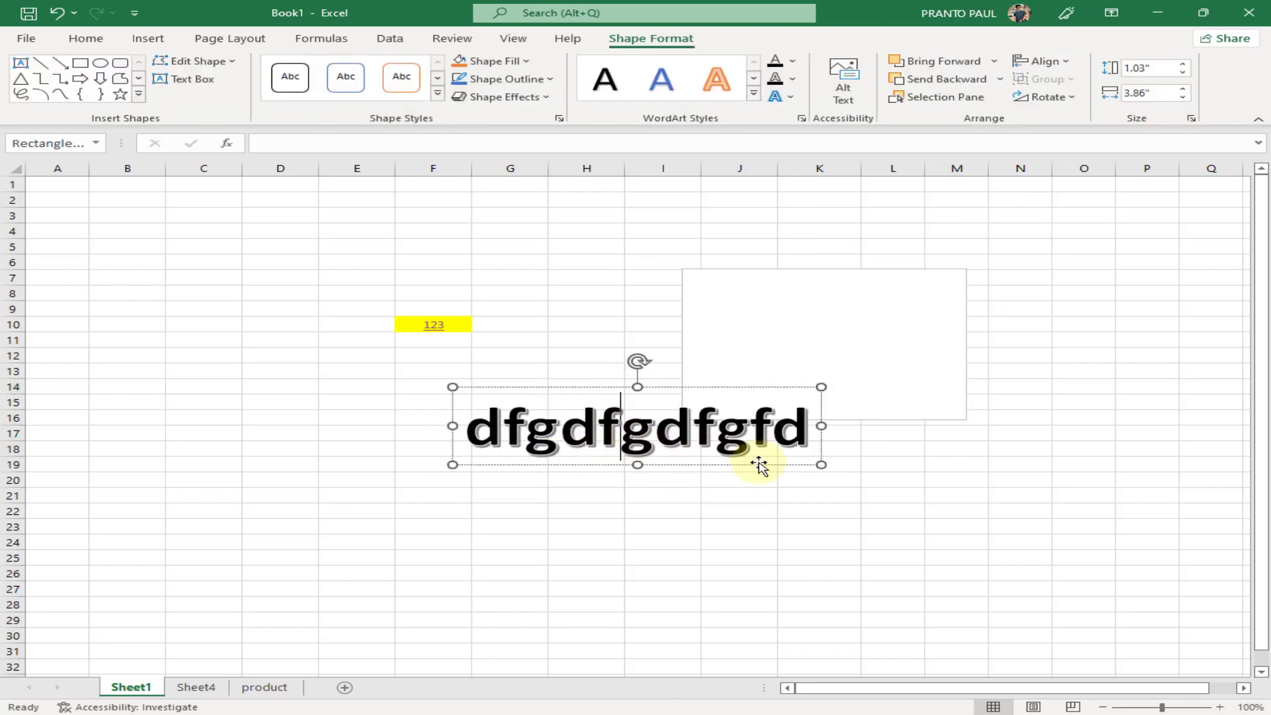
drag(760, 454, 556, 226)
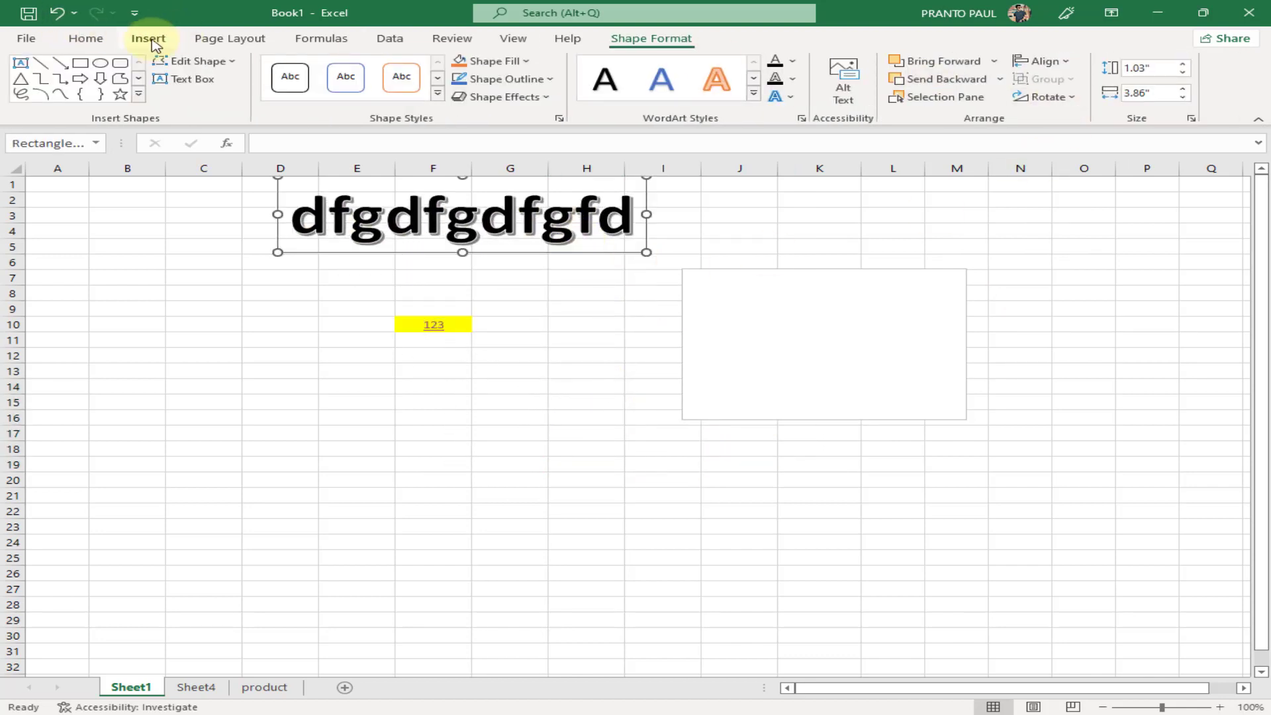
click(148, 38)
click(1132, 99)
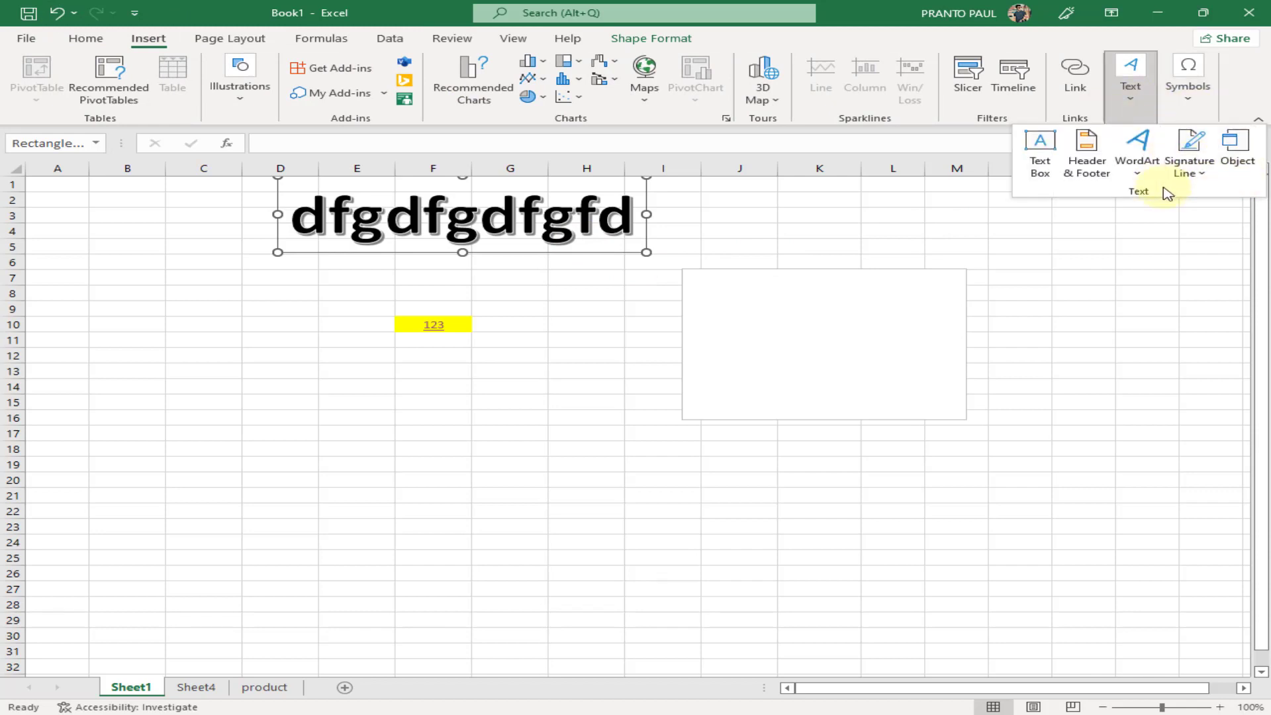
click(1192, 103)
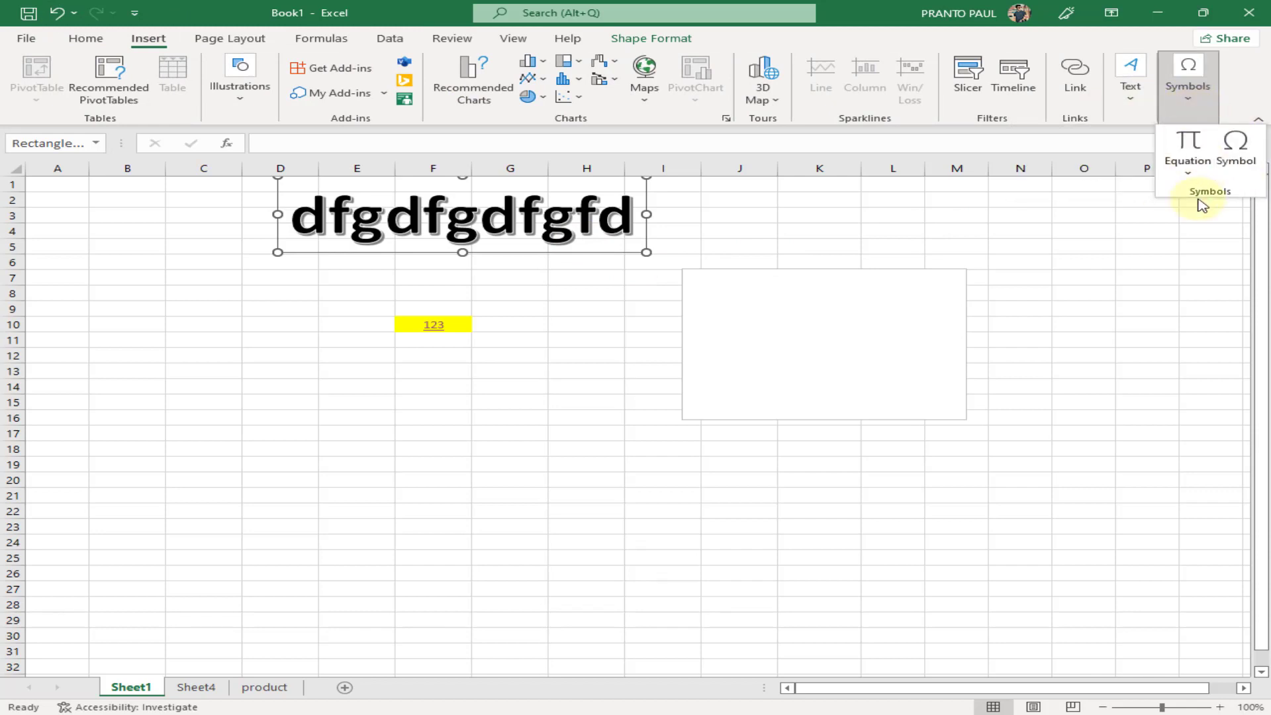
click(1067, 331)
click(458, 402)
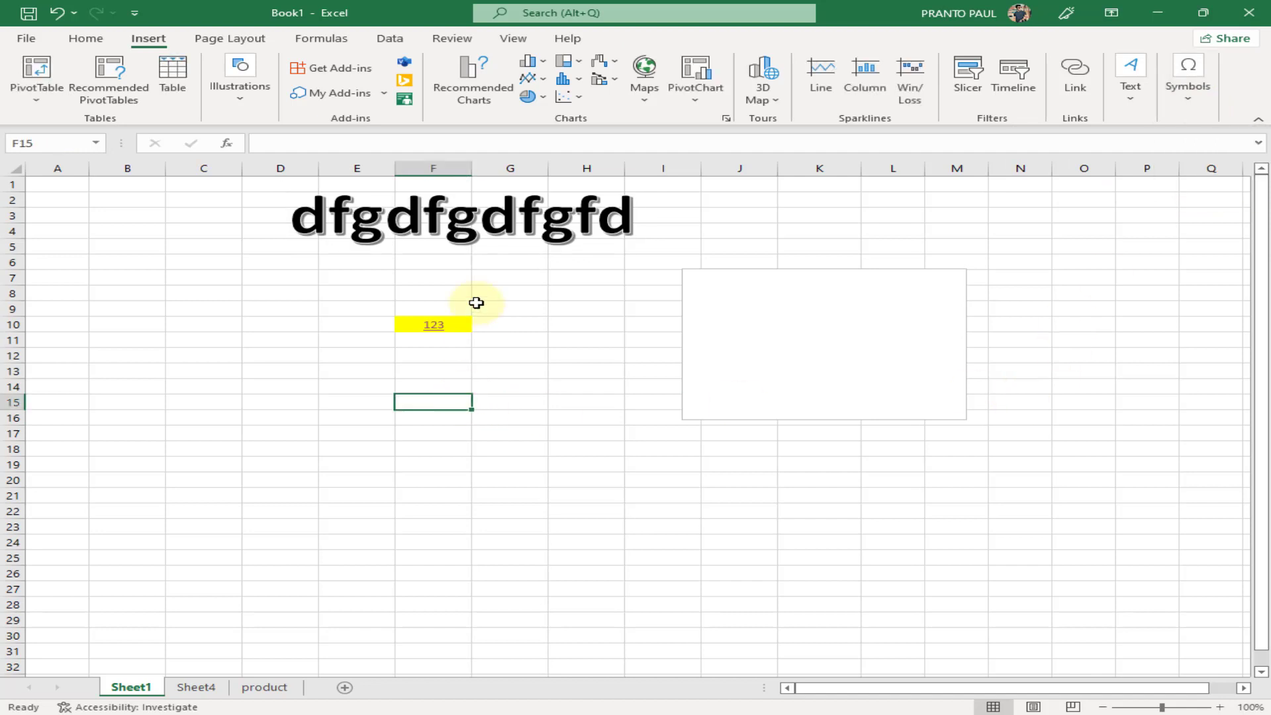
Step: Move the dfgdfgdfgfd WordArt slightly down and to the left, over about C2:H7, and deselect it
click(516, 213)
drag(533, 254, 431, 283)
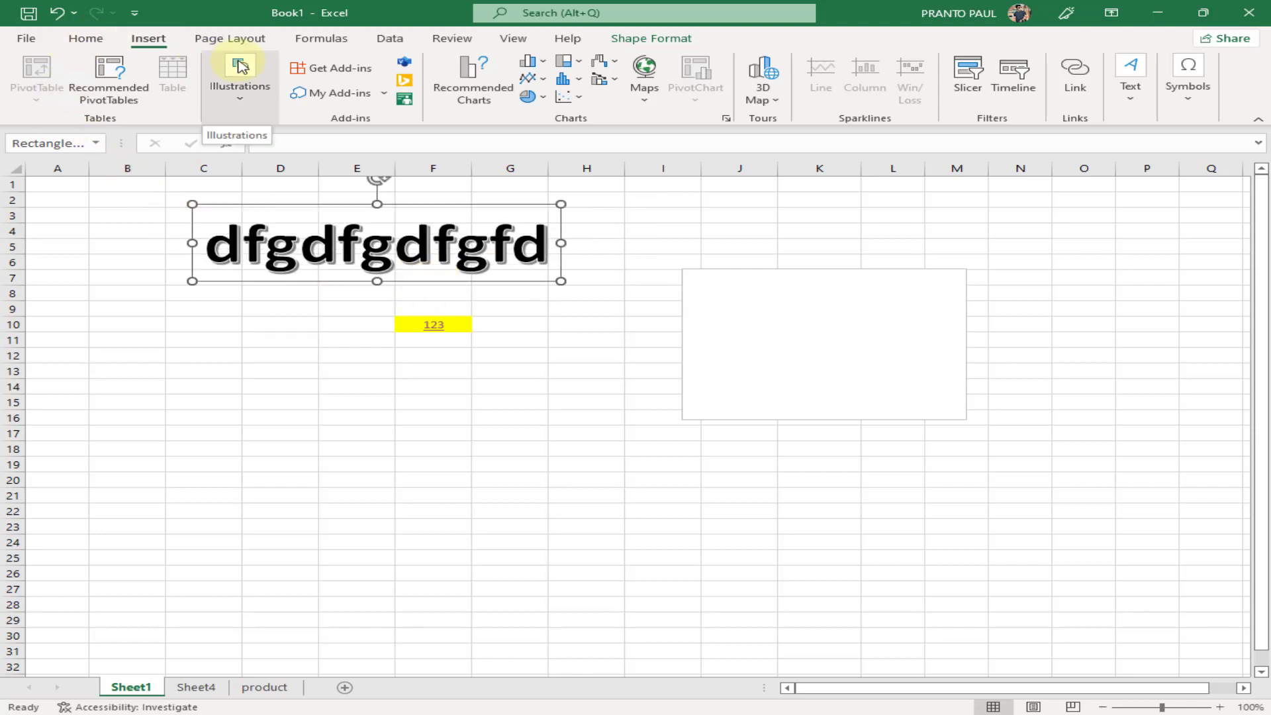
click(516, 354)
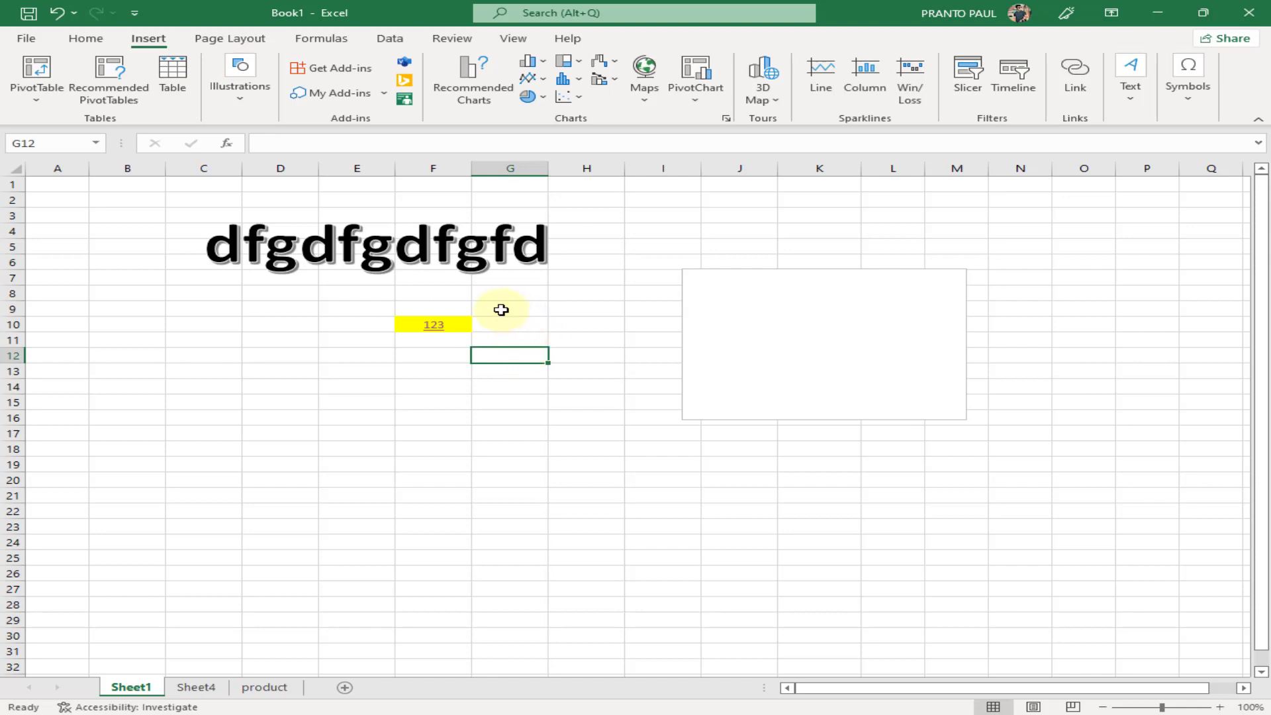